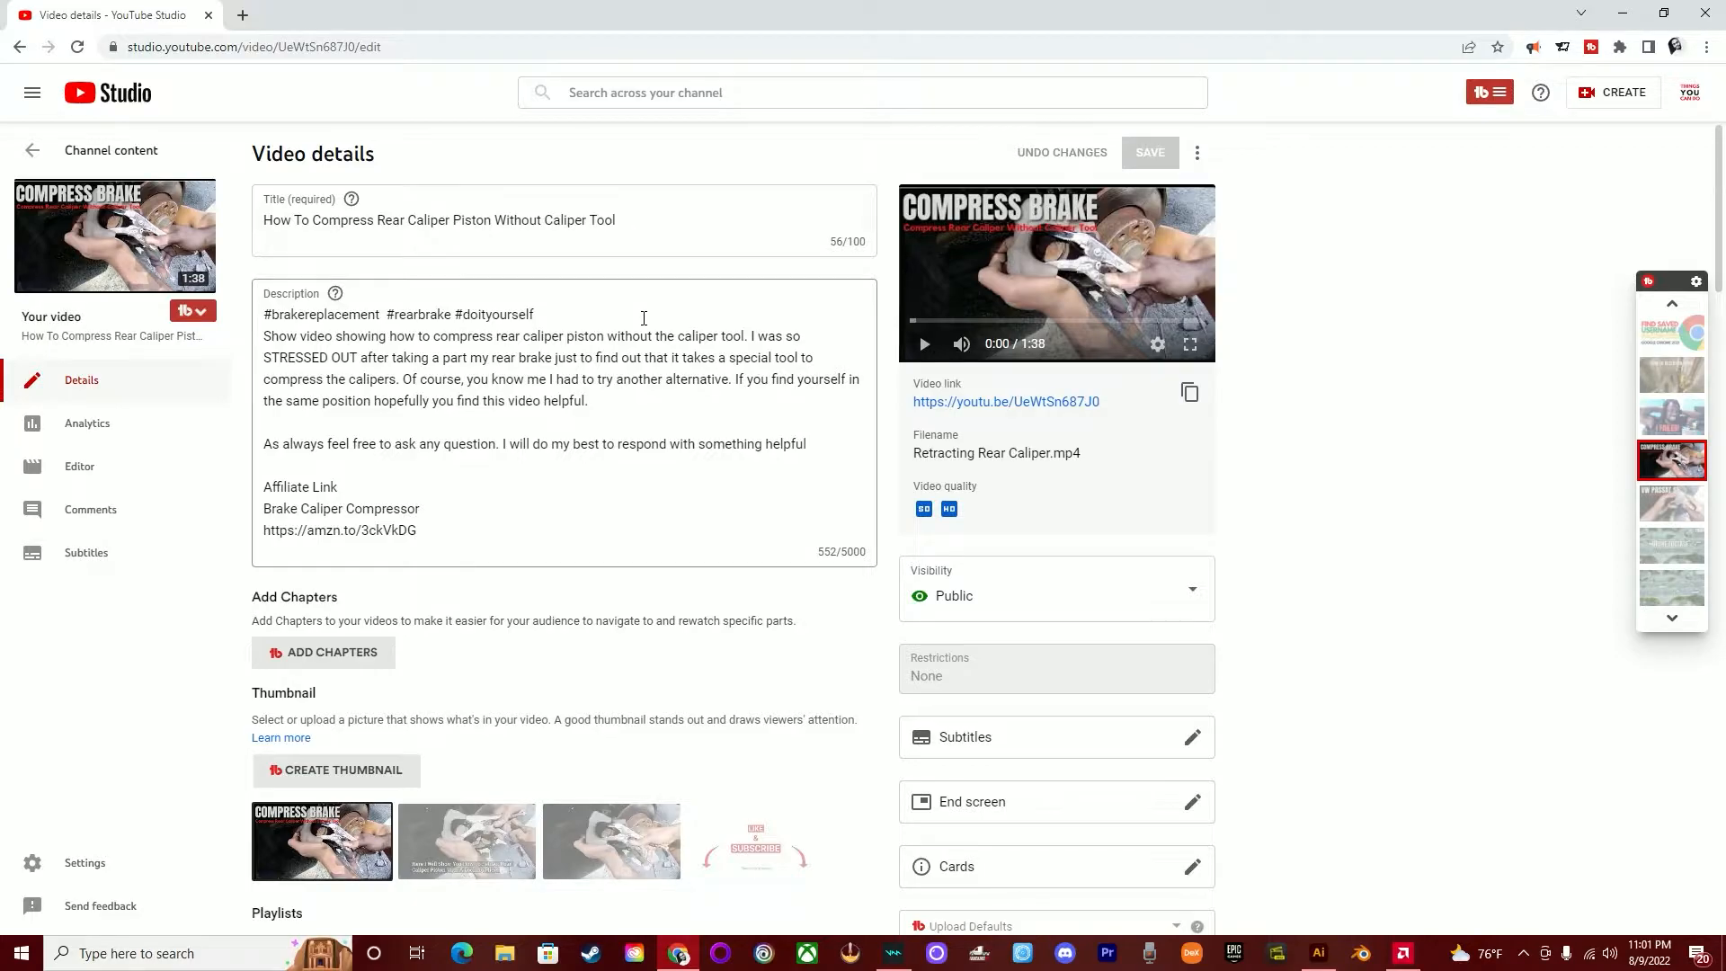
- Explore the full video title, "How To Compress Rear Caliper Piston Without Caliper Tool", as a keyword in TubeBuddy's Keyword Explorer
{"action": "triple_click", "coordinate": [600, 219]}
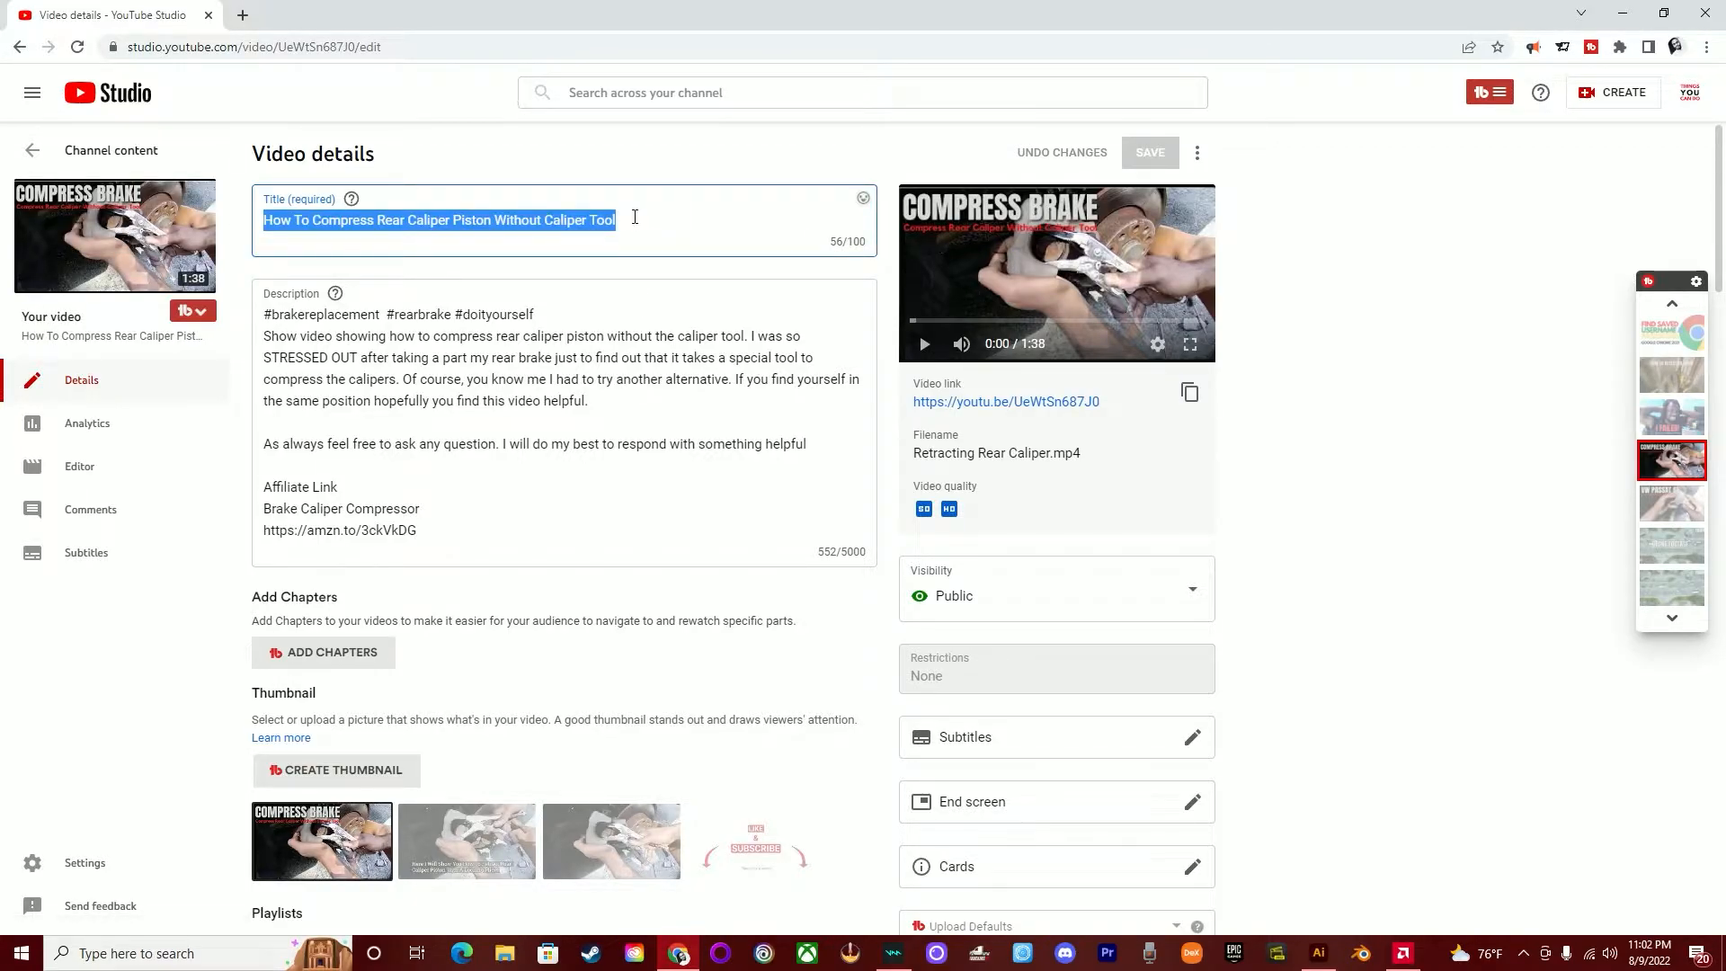
{"action": "triple_click", "coordinate": [531, 222]}
{"action": "key", "text": "ctrl+c"}
{"action": "left_click", "coordinate": [1497, 100]}
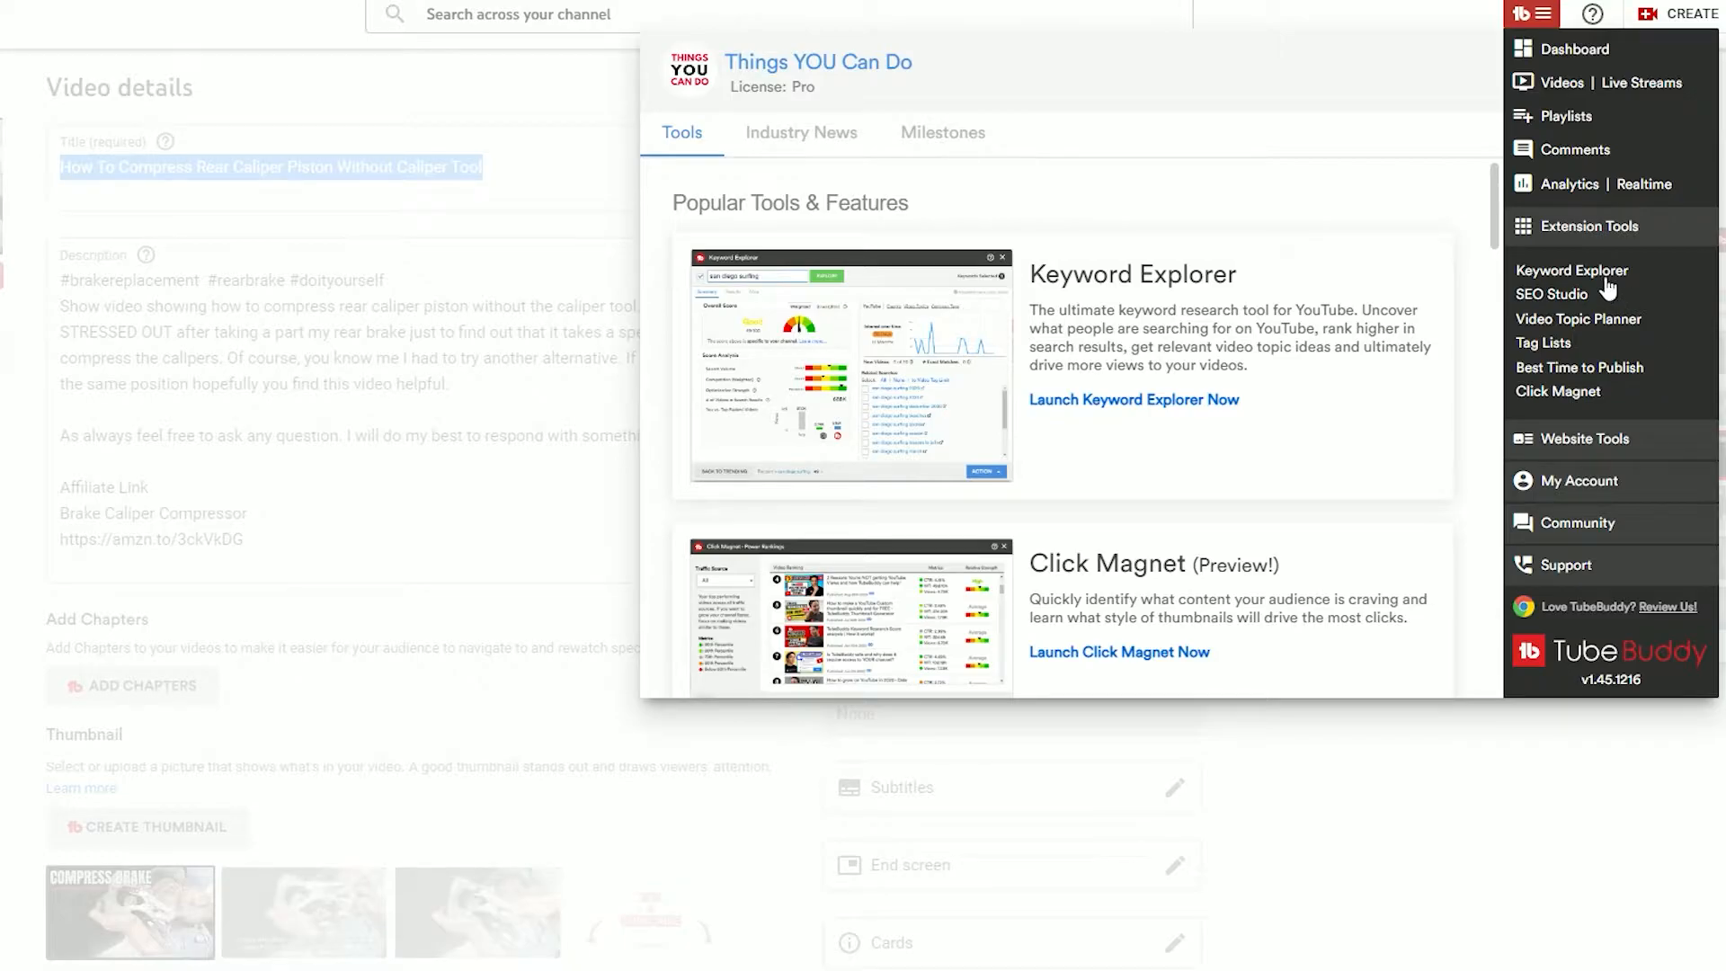
{"action": "left_click", "coordinate": [1612, 274]}
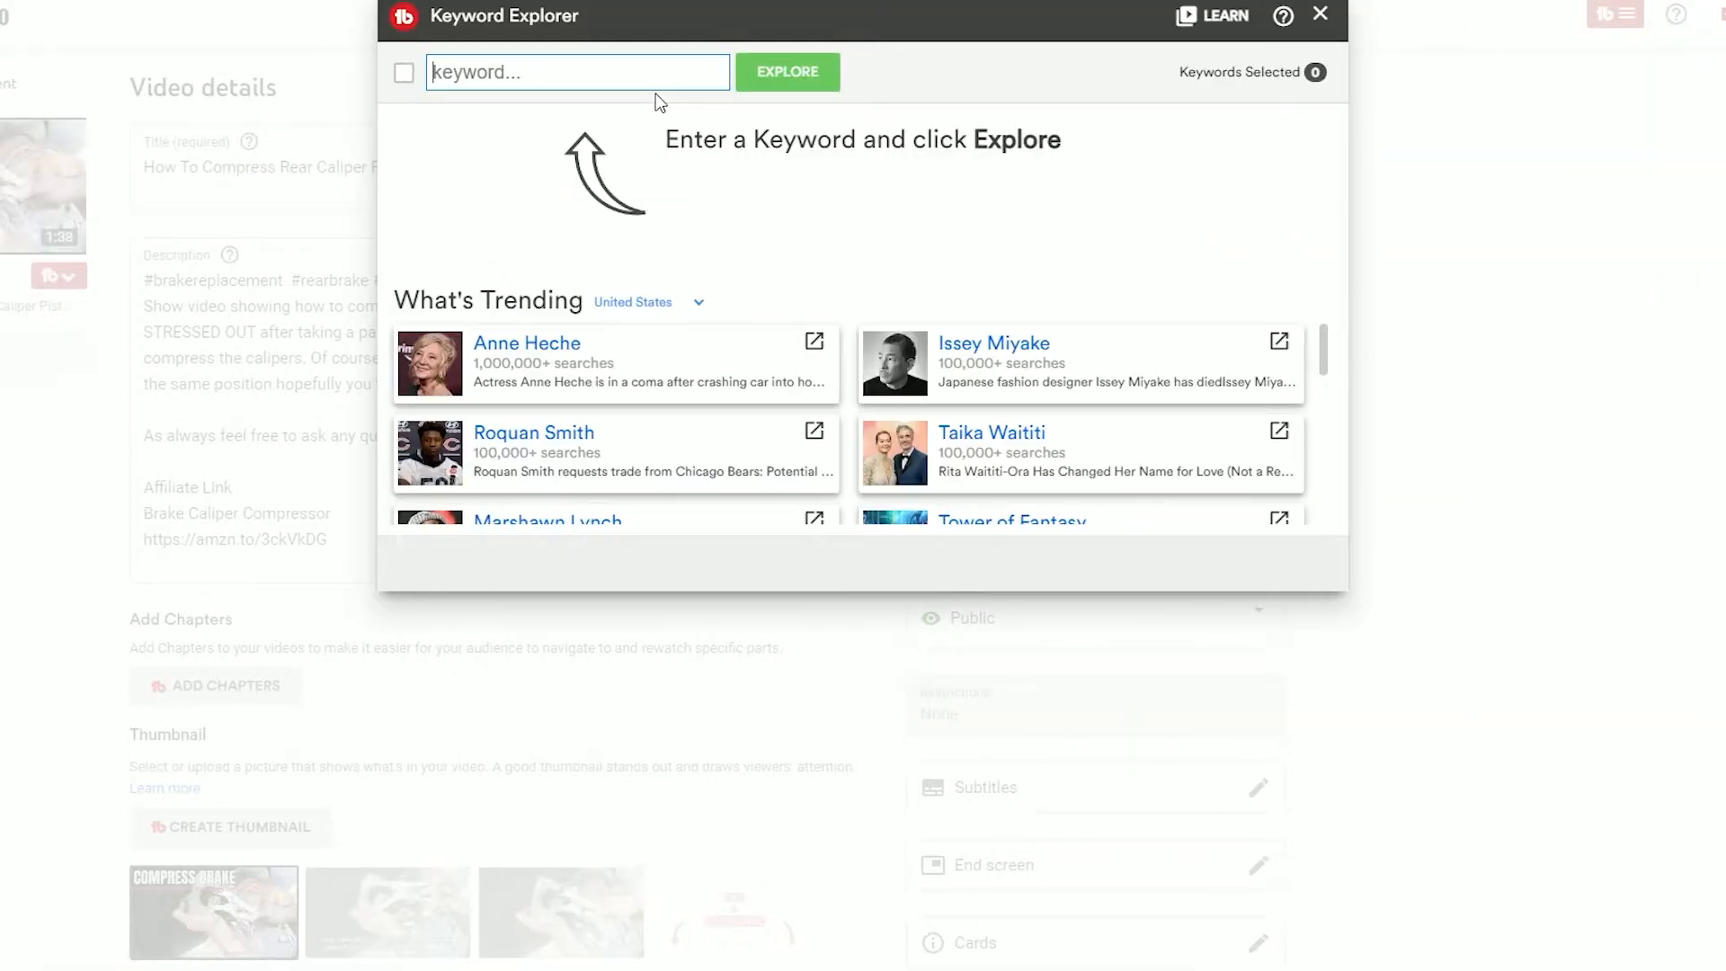
{"action": "key", "text": "ctrl+v"}
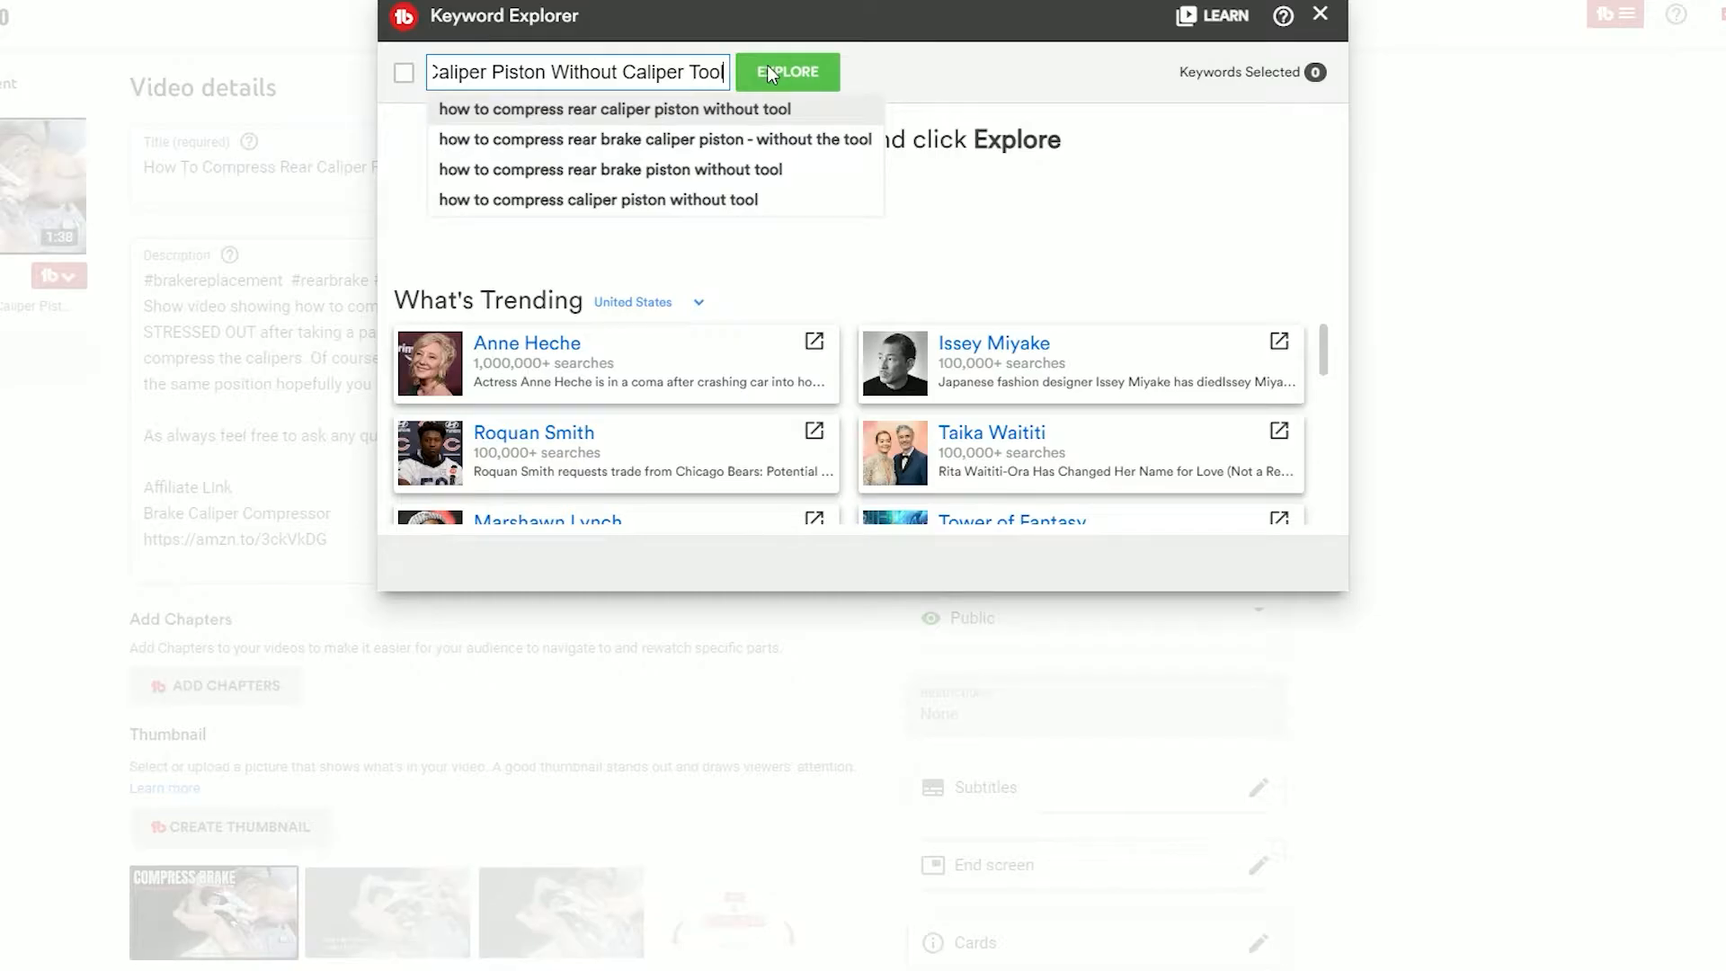
{"action": "left_click", "coordinate": [768, 70]}
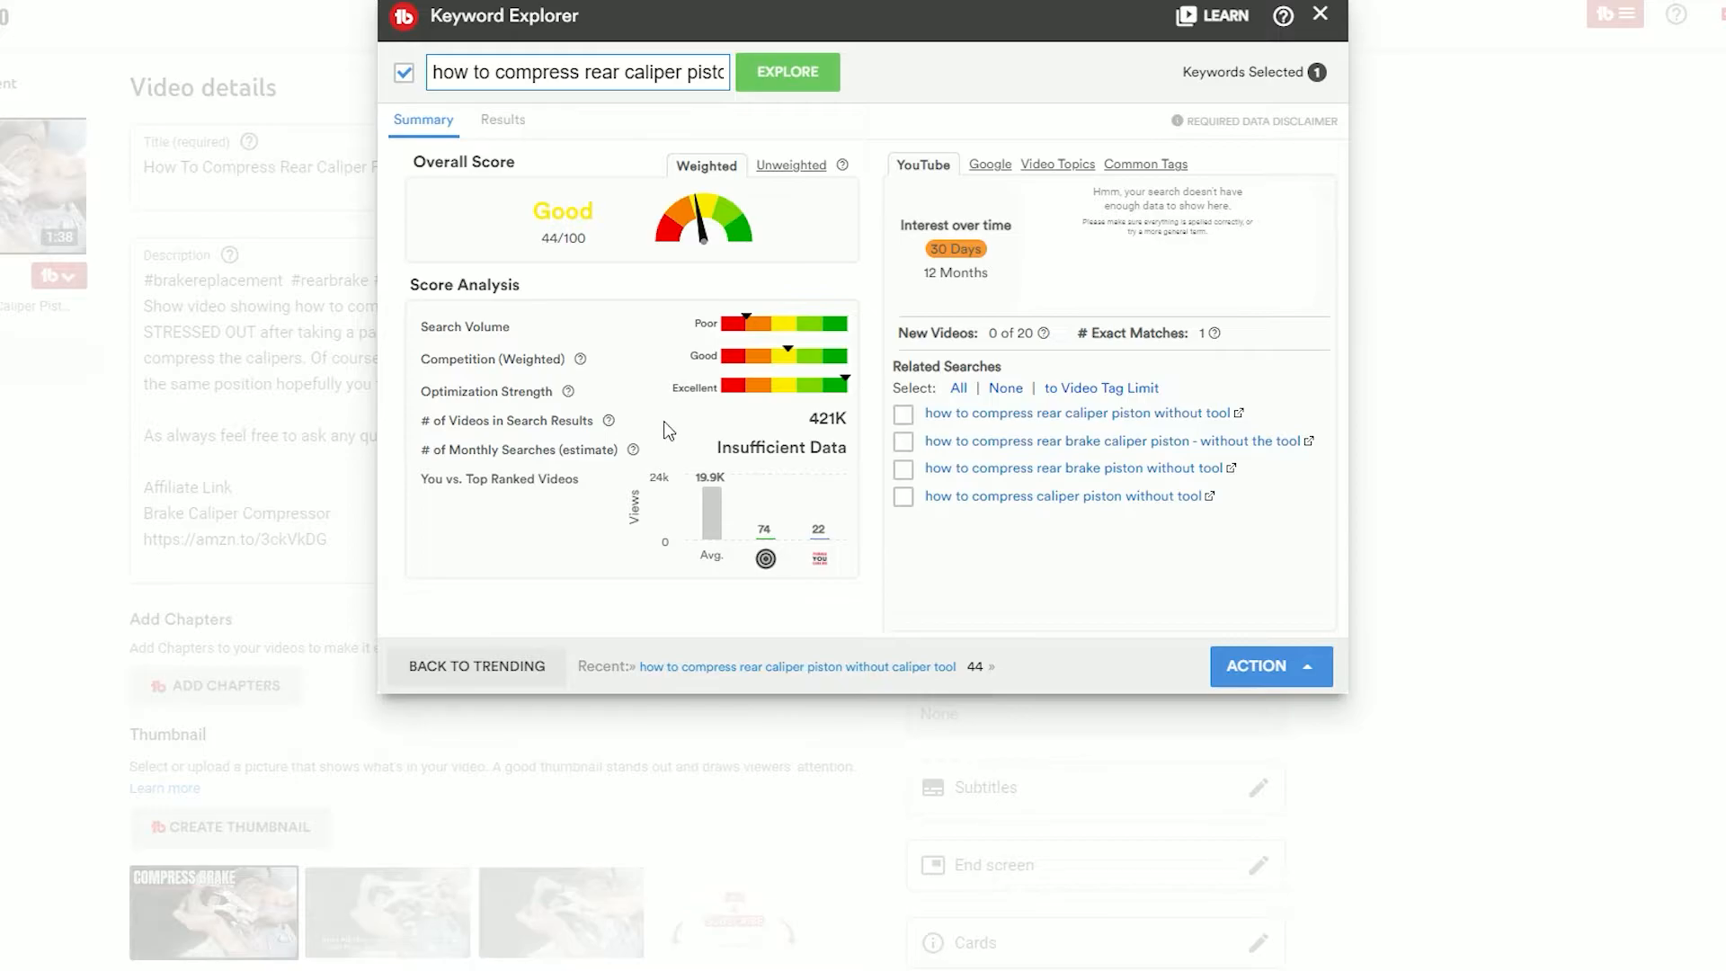
{"action": "mouse_move", "coordinate": [610, 424]}
- Compare the related search "how to compress rear brake piston without tool" with the title keyword, and close the Keyword Explorer
{"action": "left_click", "coordinate": [1021, 468]}
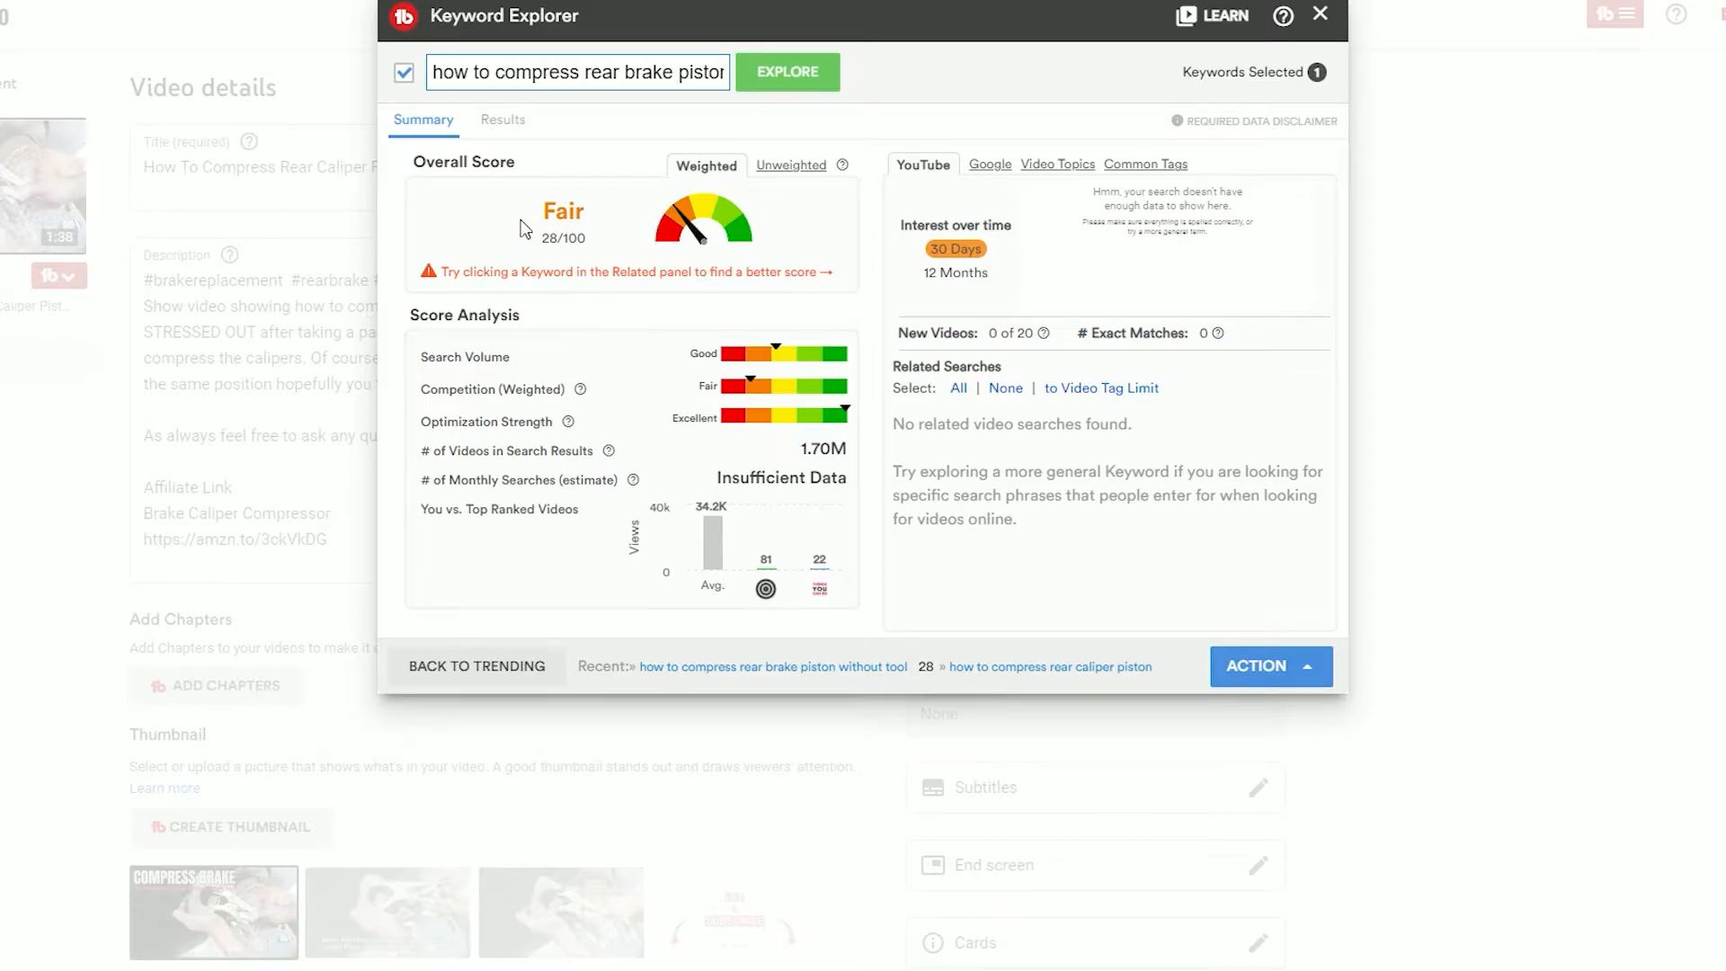
{"action": "double_click", "coordinate": [680, 63]}
{"action": "key", "text": "ctrl+a"}
{"action": "key", "text": "ctrl+v"}
{"action": "key", "text": "Return"}
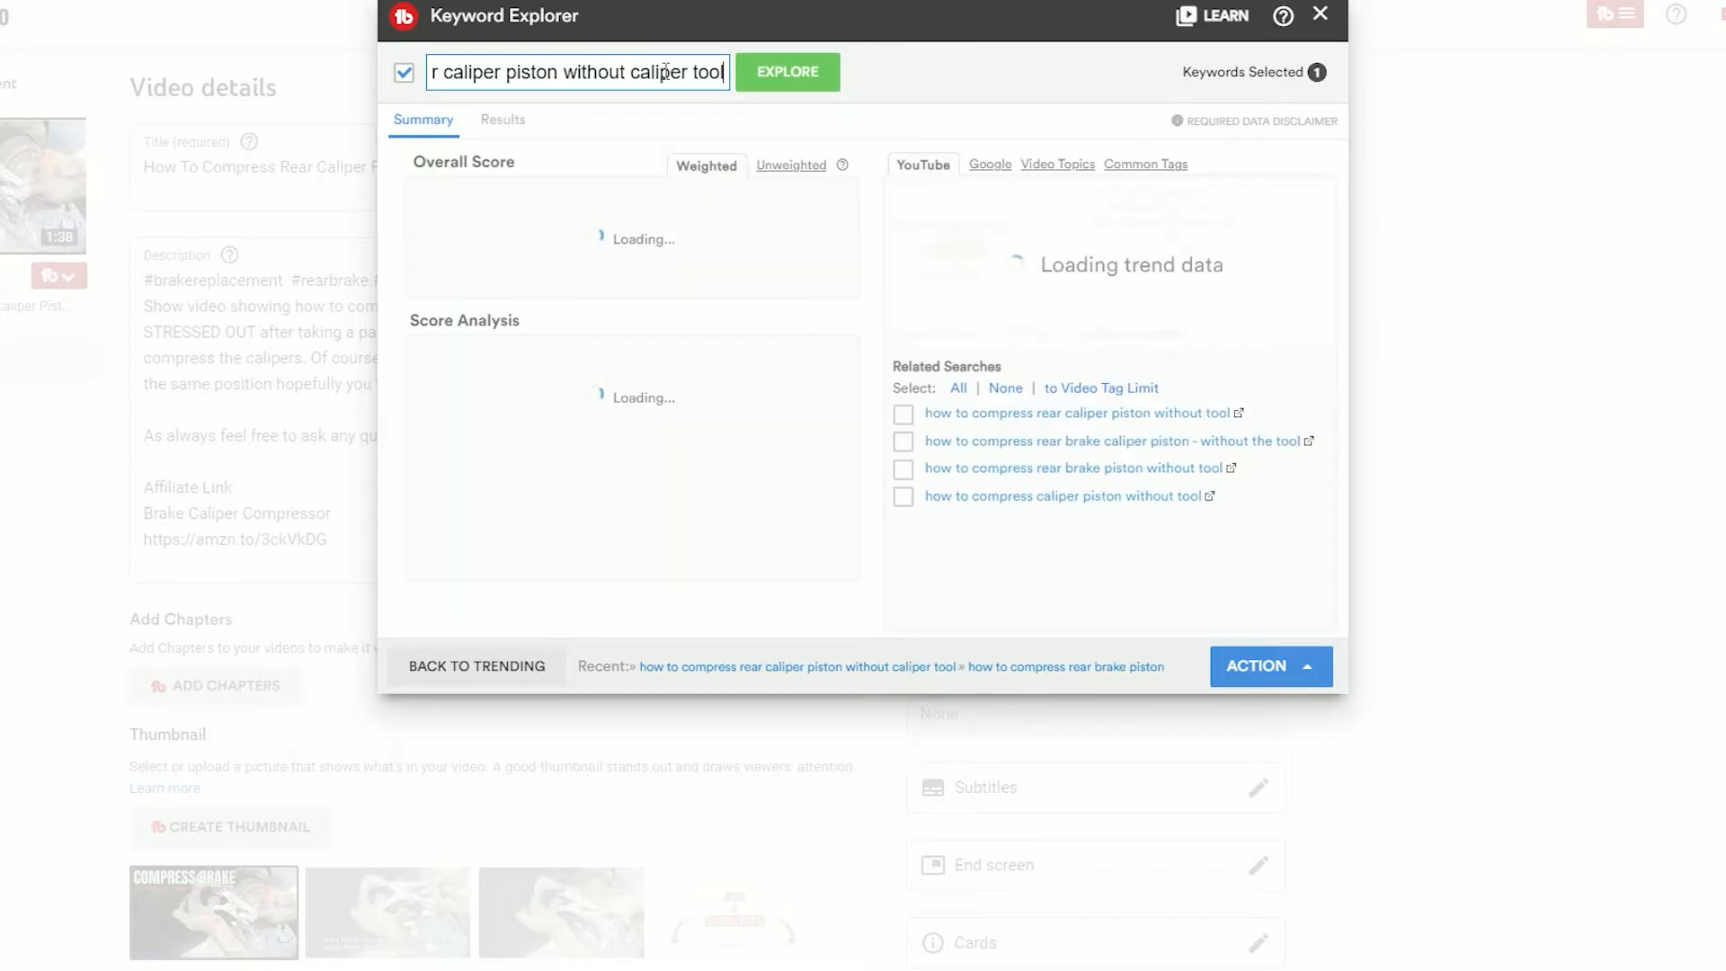
{"action": "left_click", "coordinate": [1322, 22]}
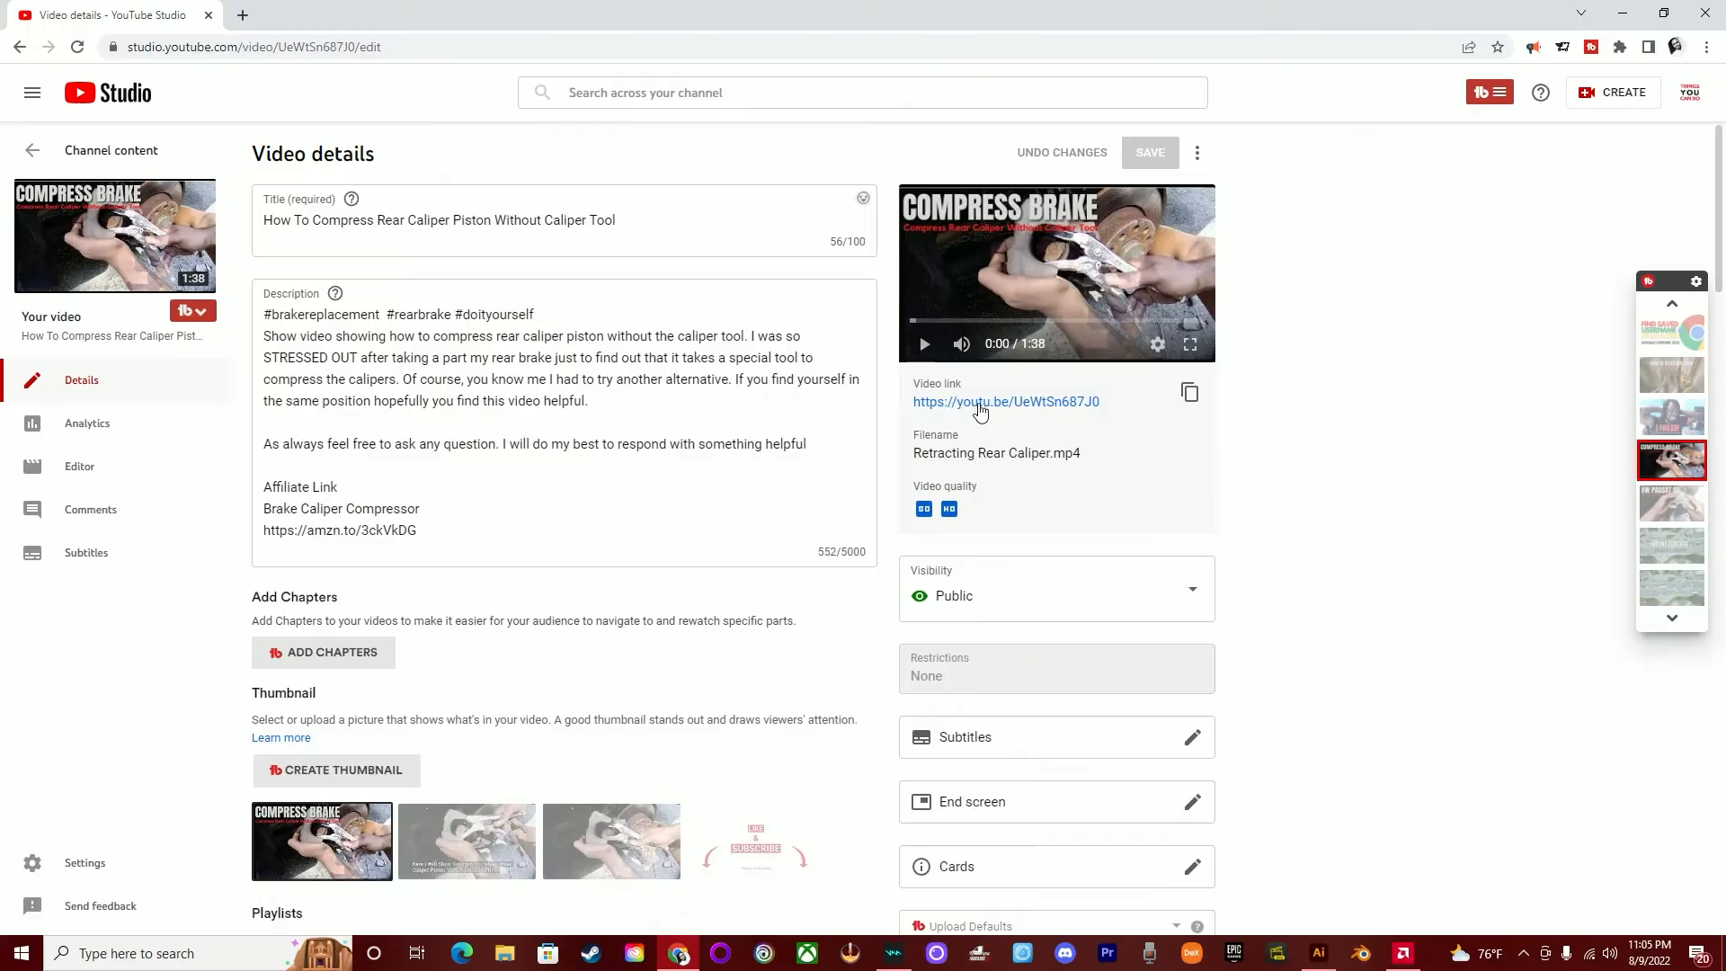
- Examine the description for the title's keyword phrase and related terms, comparing its wording with the video title
{"action": "left_click", "coordinate": [569, 305]}
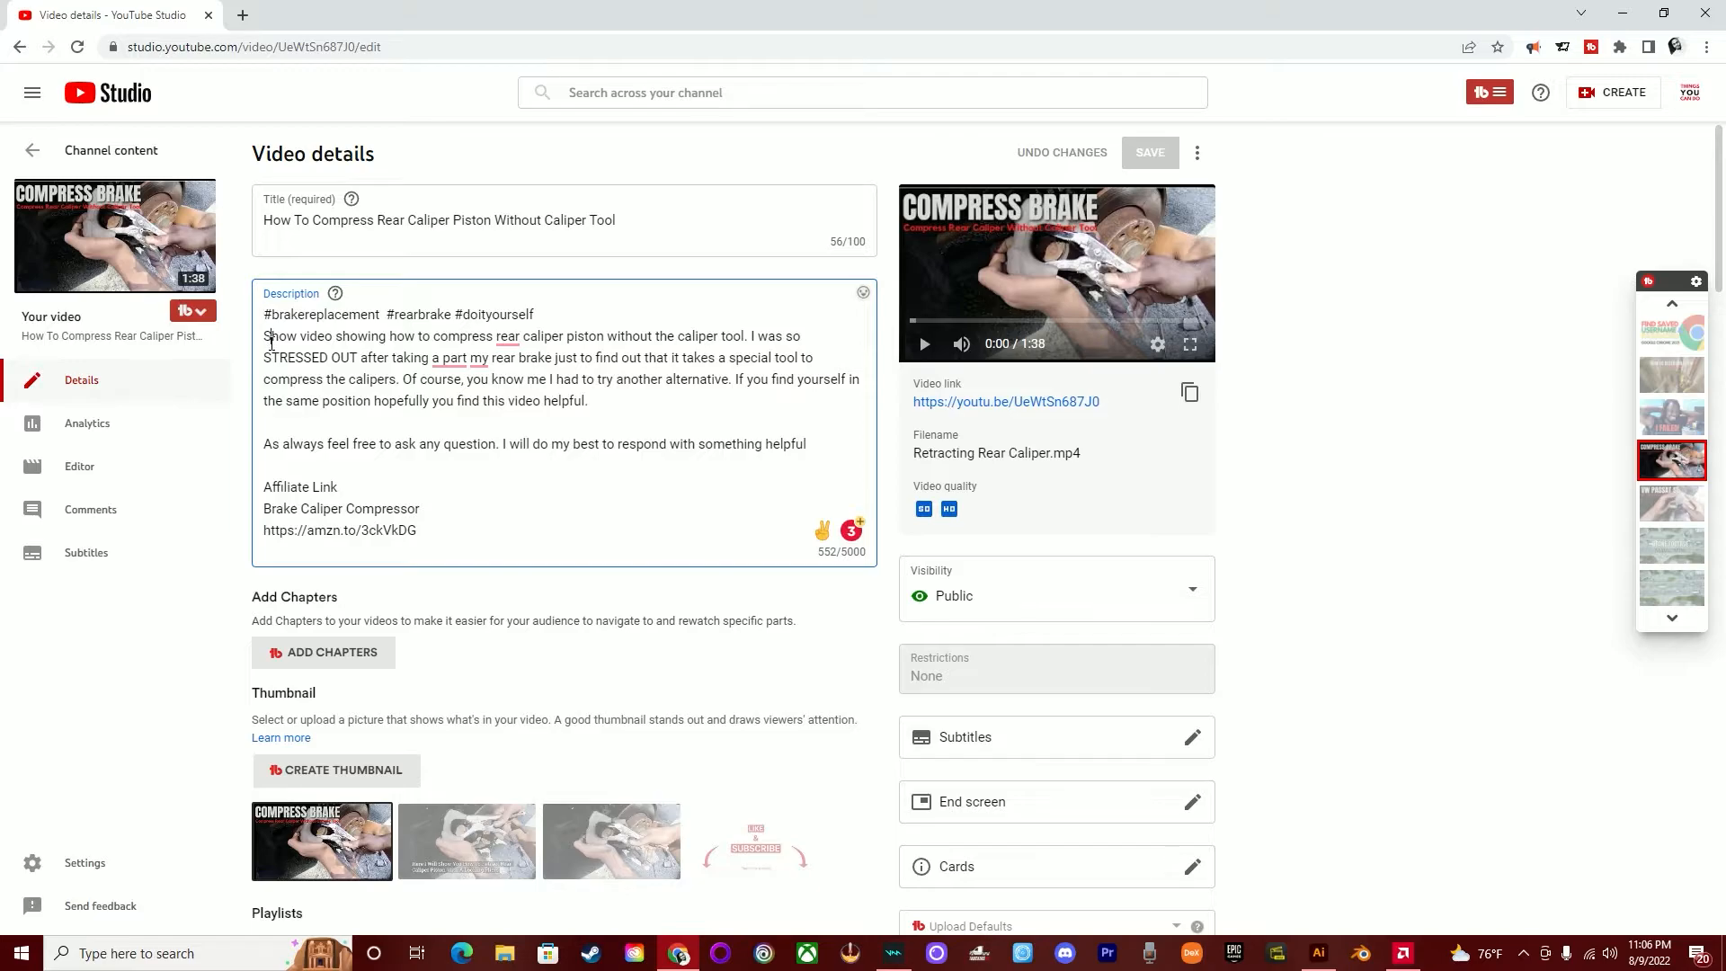
{"action": "left_click_drag", "start_coordinate": [389, 337], "coordinate": [743, 337]}
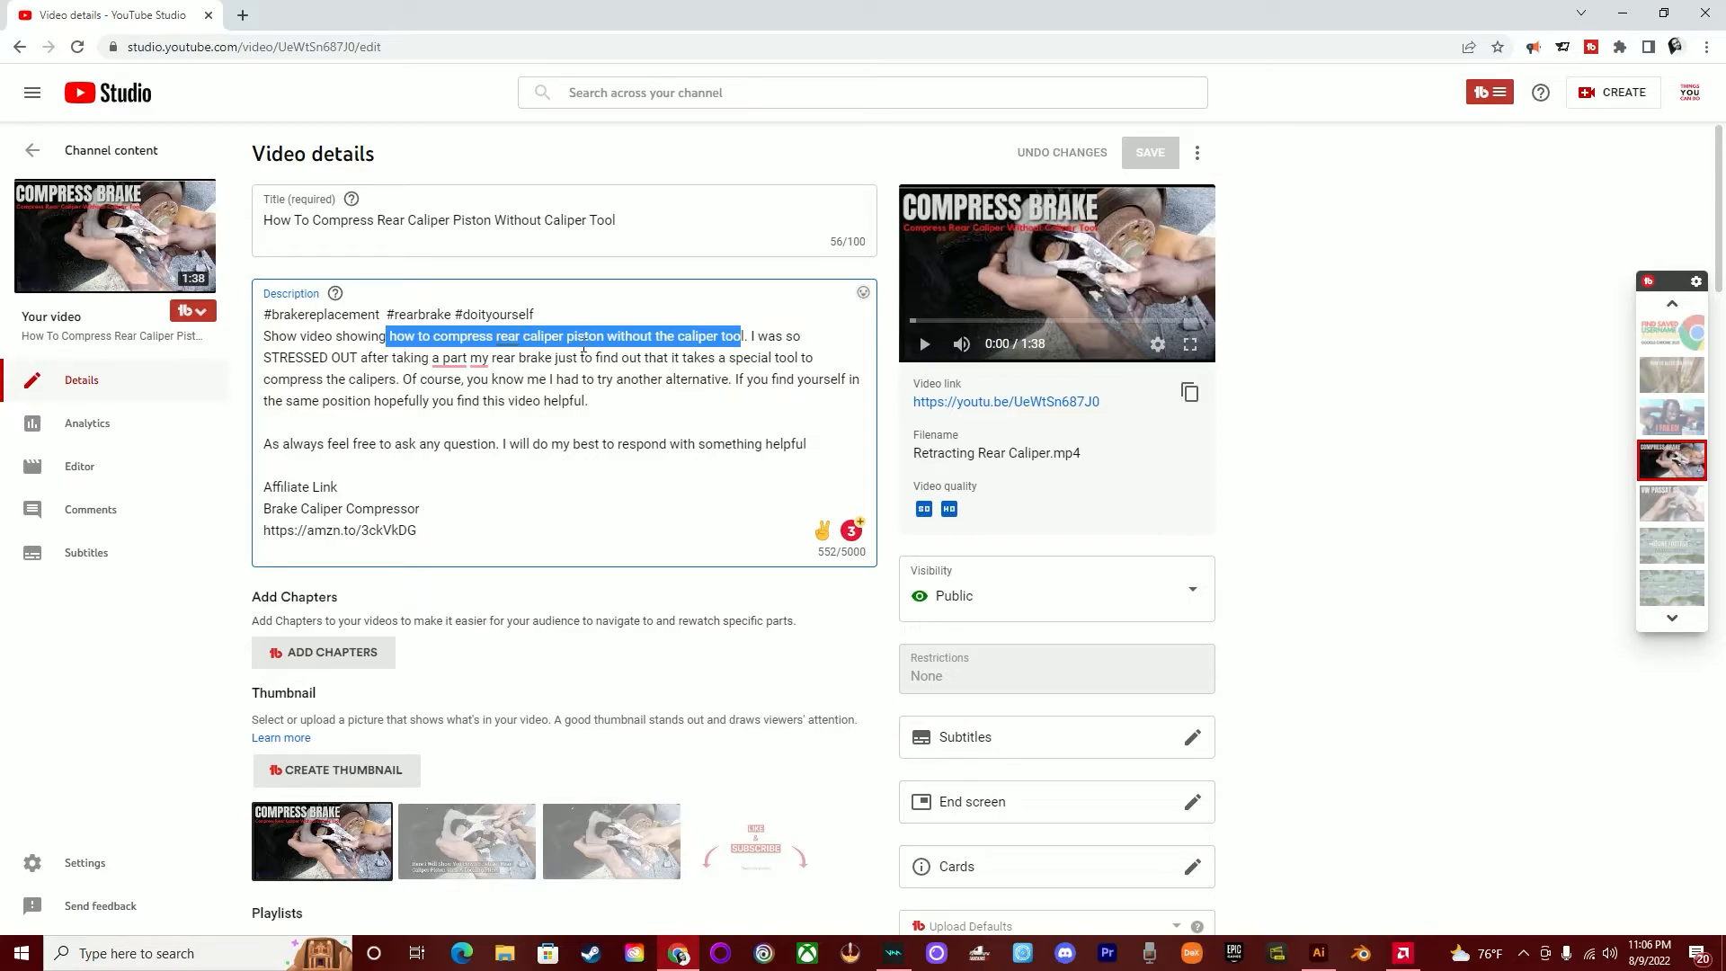
{"action": "left_click_drag", "start_coordinate": [402, 217], "coordinate": [618, 220]}
{"action": "left_click", "coordinate": [392, 221]}
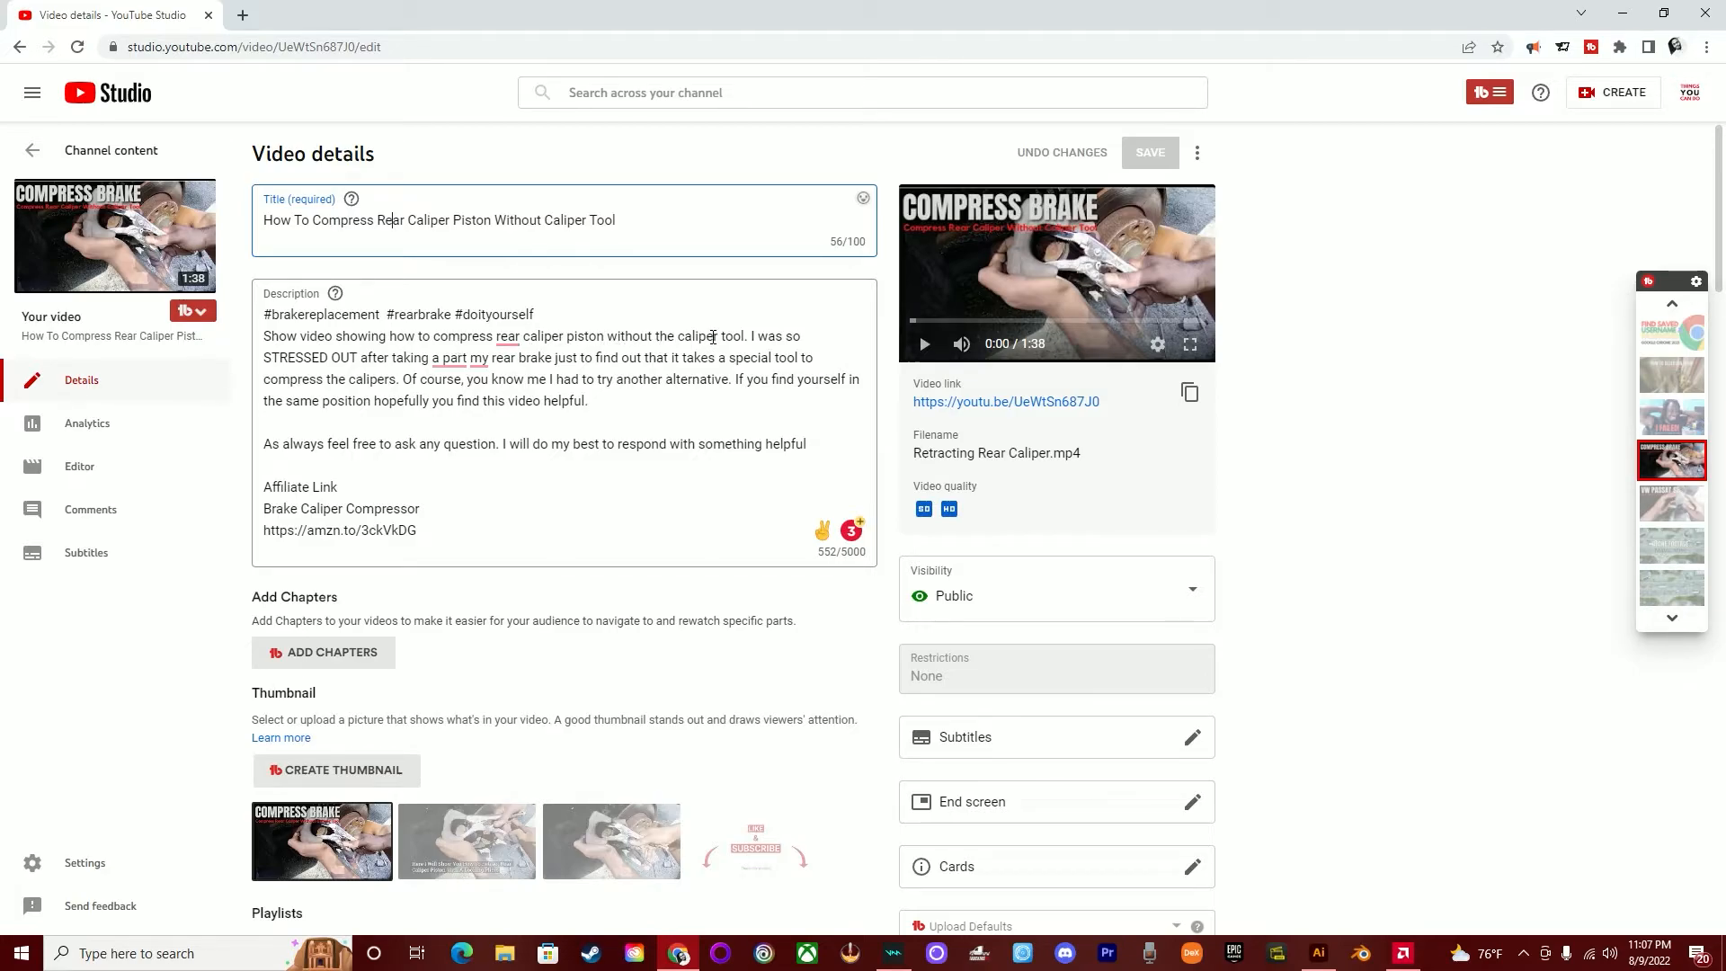
{"action": "double_click", "coordinate": [396, 338]}
{"action": "left_click", "coordinate": [584, 333]}
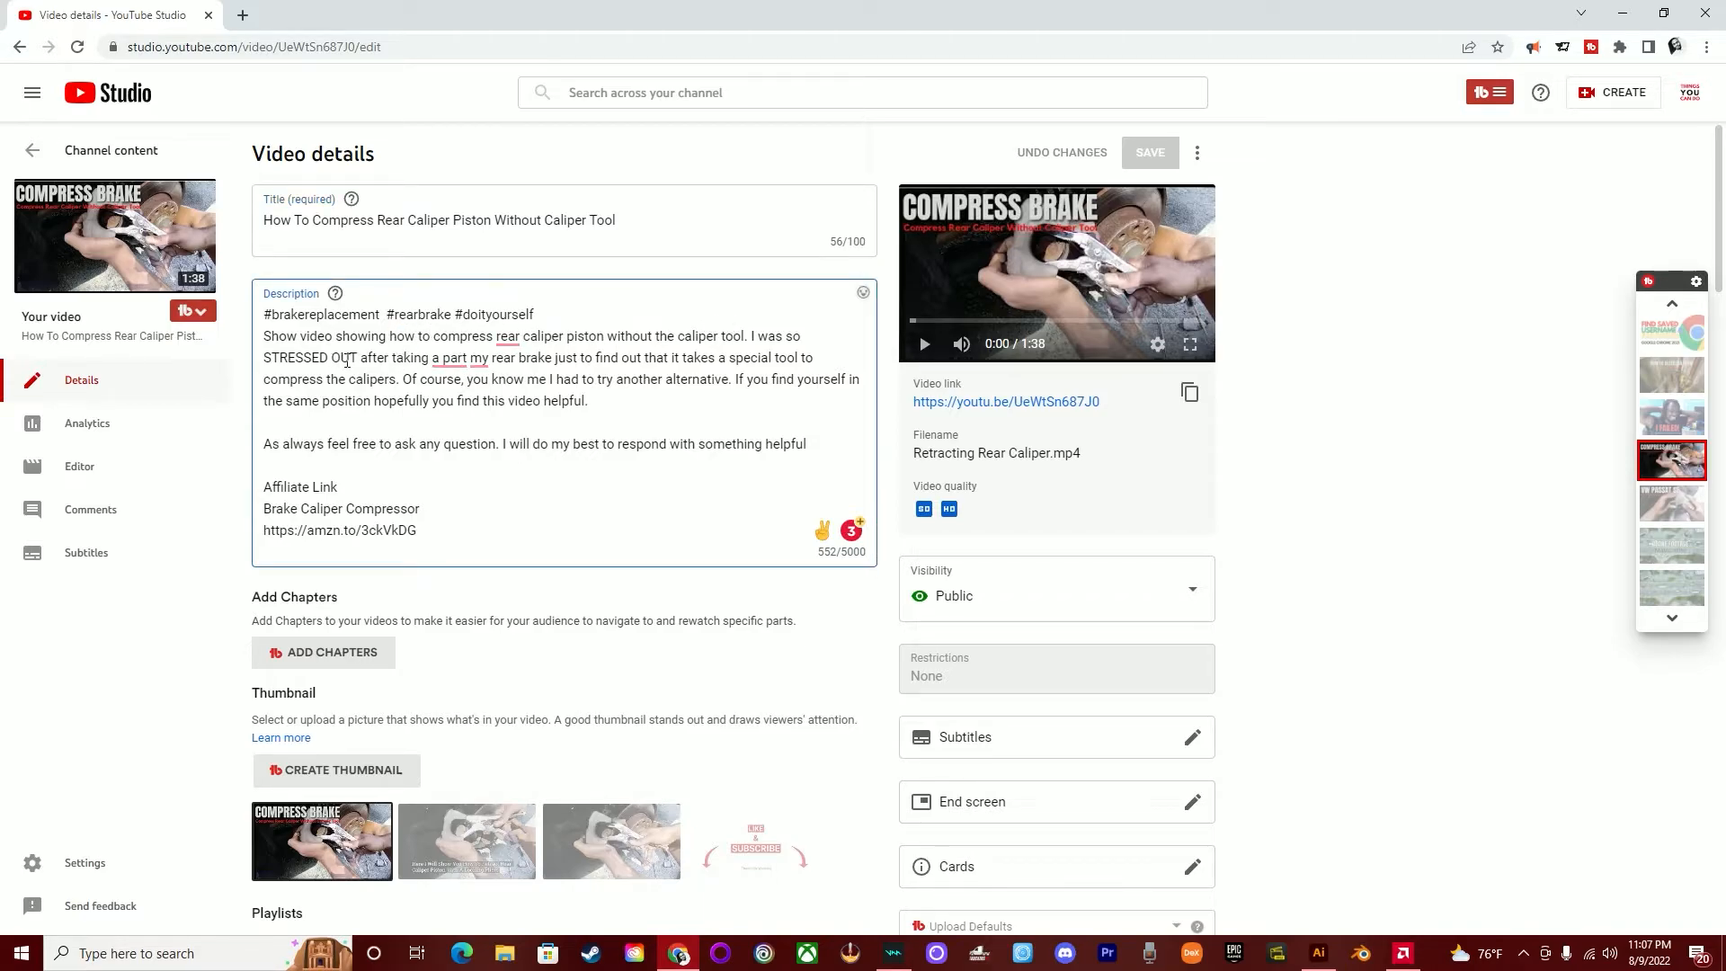
{"action": "double_click", "coordinate": [538, 356]}
{"action": "double_click", "coordinate": [382, 381]}
{"action": "double_click", "coordinate": [297, 378]}
- Reword the description's opening sentence from "Show video showing" to "This video shows"
{"action": "double_click", "coordinate": [286, 336]}
{"action": "type", "text": "This"}
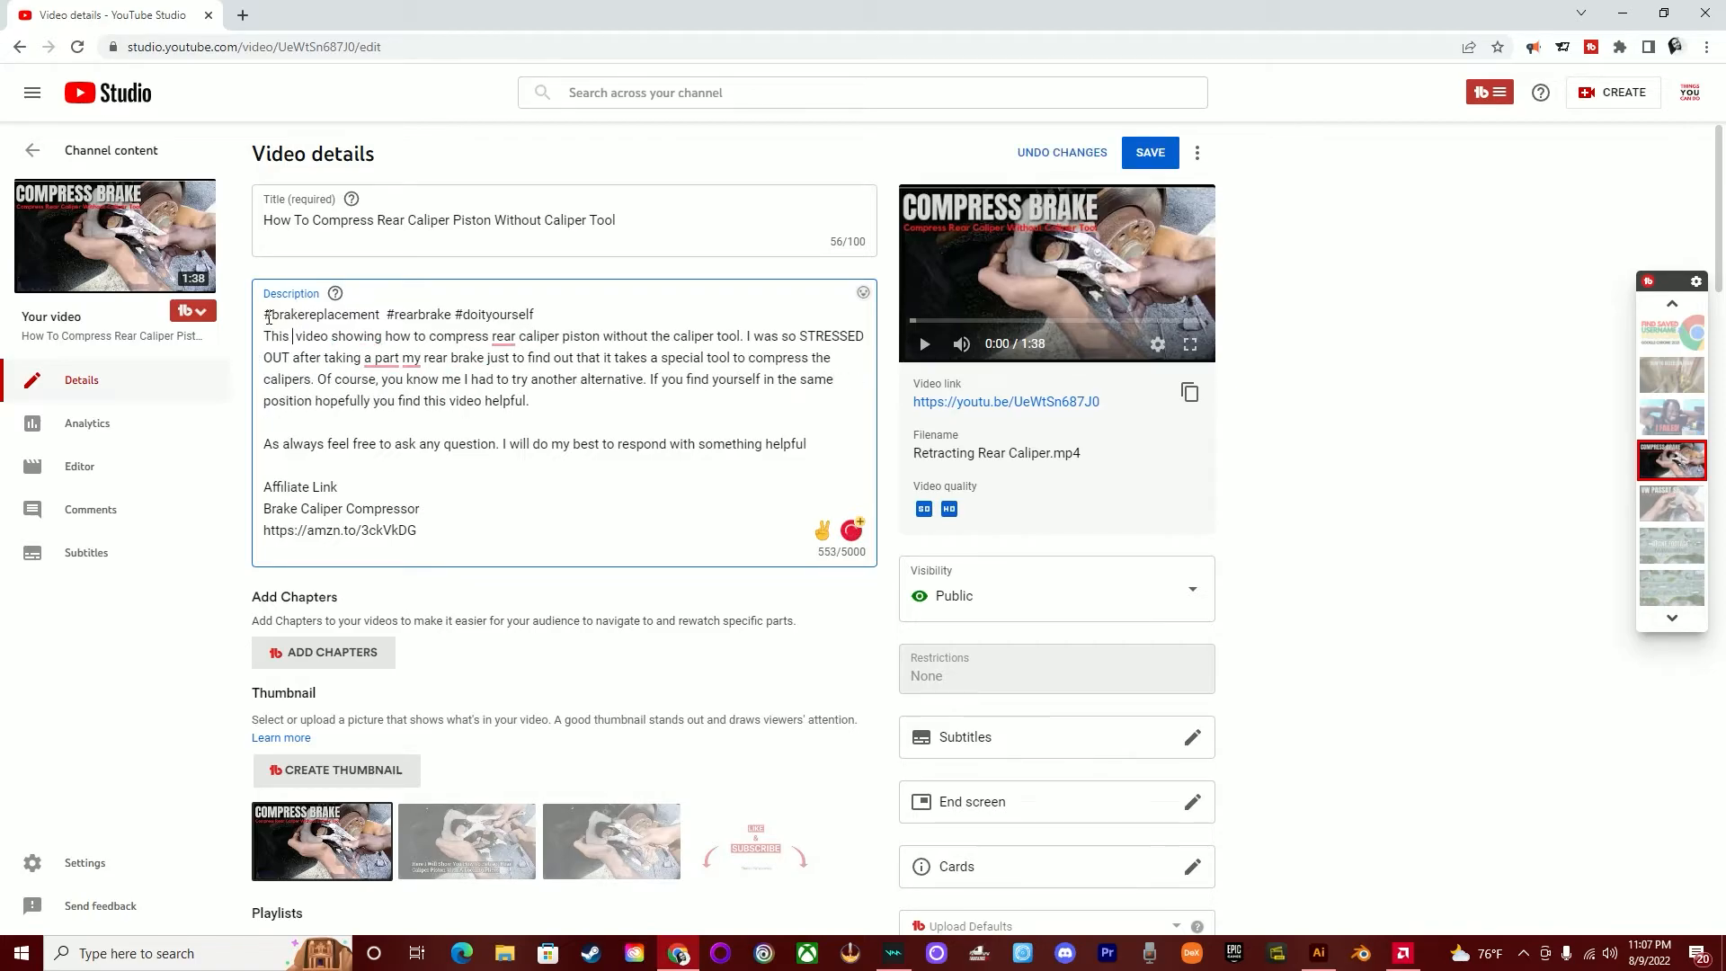
{"action": "key", "text": "Delete"}
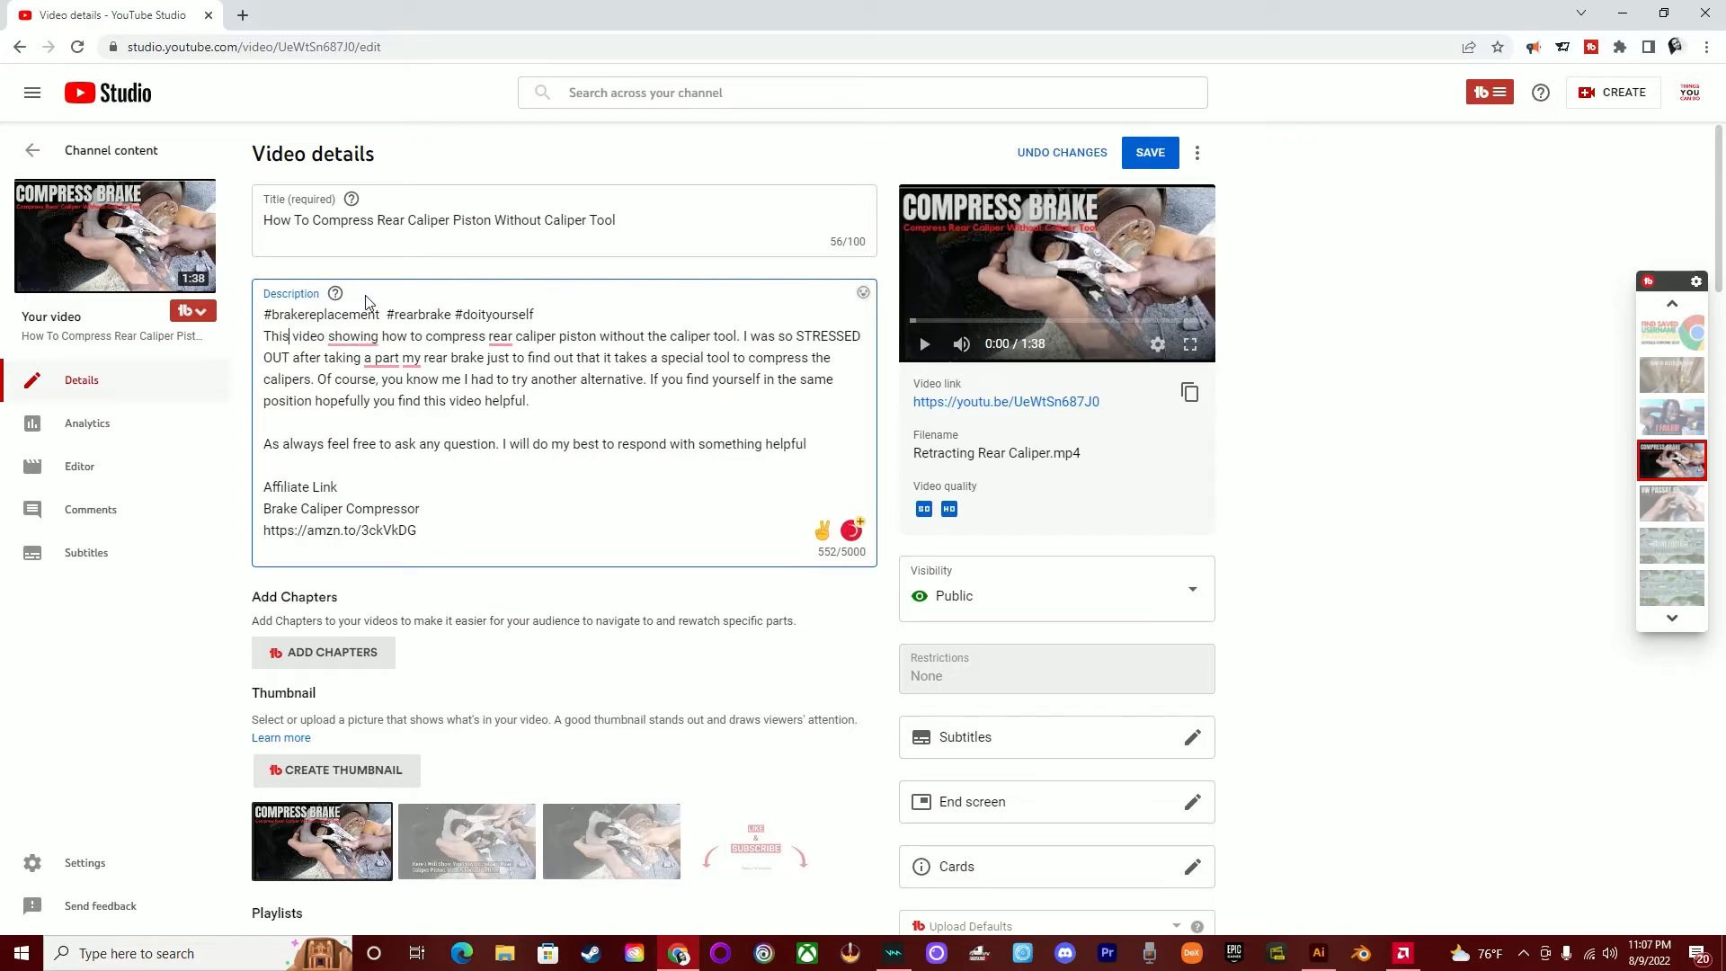
{"action": "mouse_move", "coordinate": [352, 336]}
{"action": "left_click", "coordinate": [379, 374]}
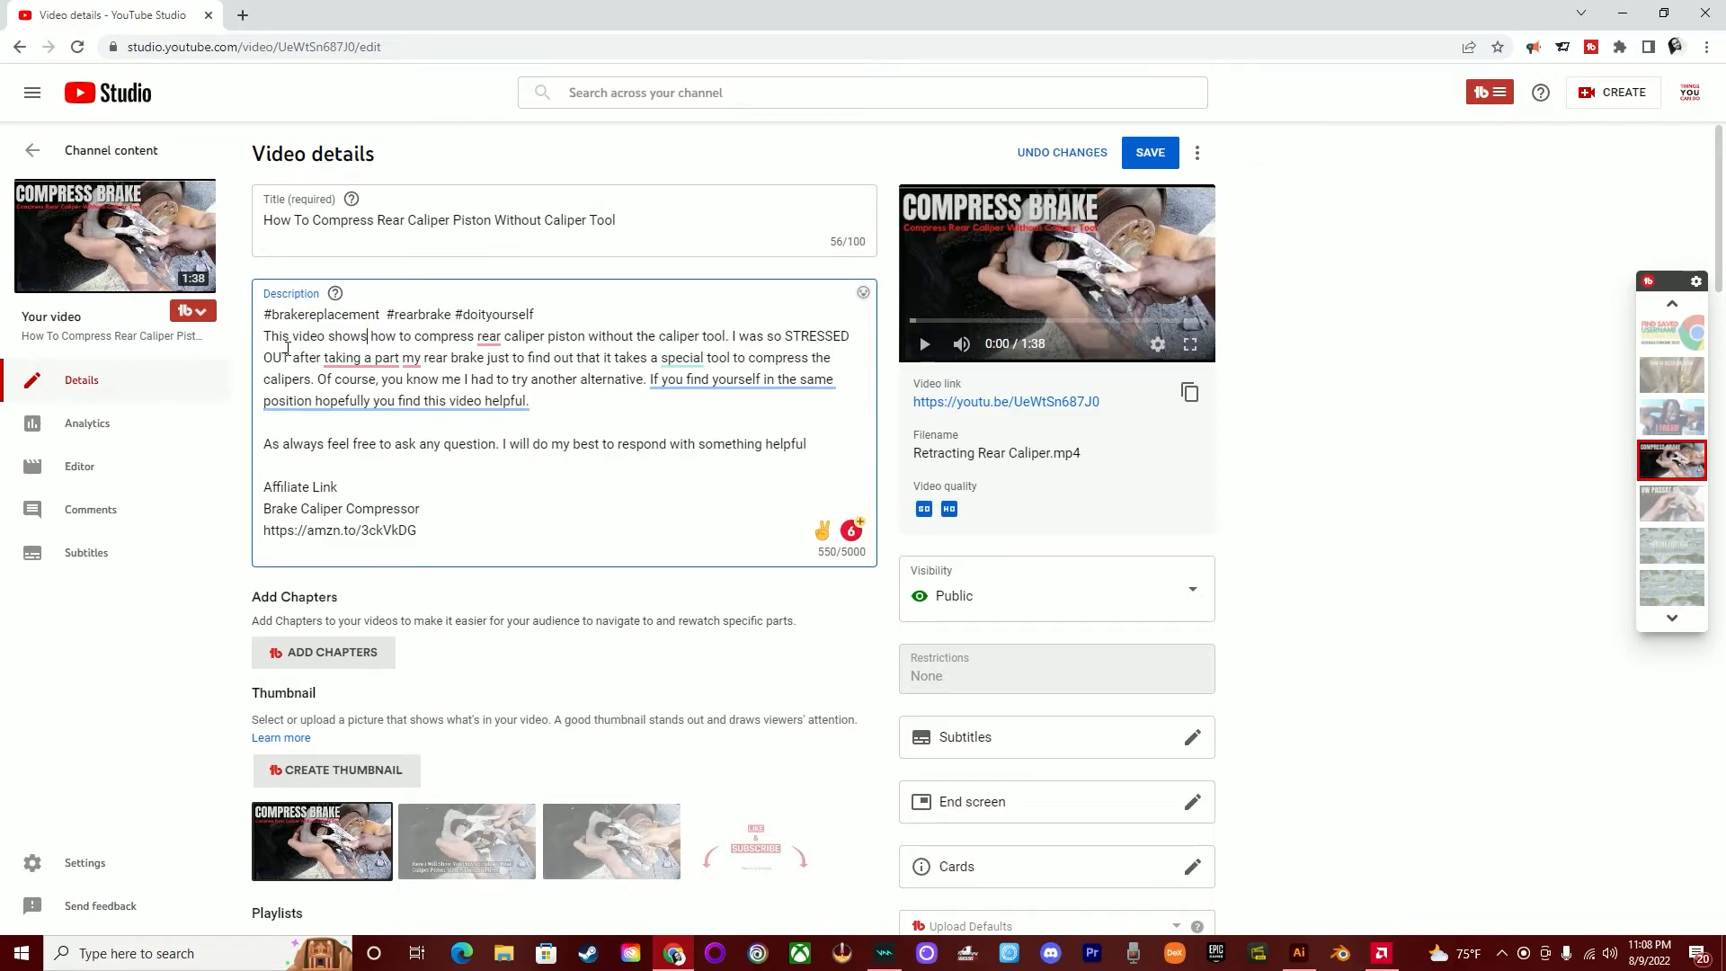
- Start an SEO Studio analysis of the video with its full title as the target keyword
{"action": "left_click_drag", "start_coordinate": [536, 313], "coordinate": [261, 320]}
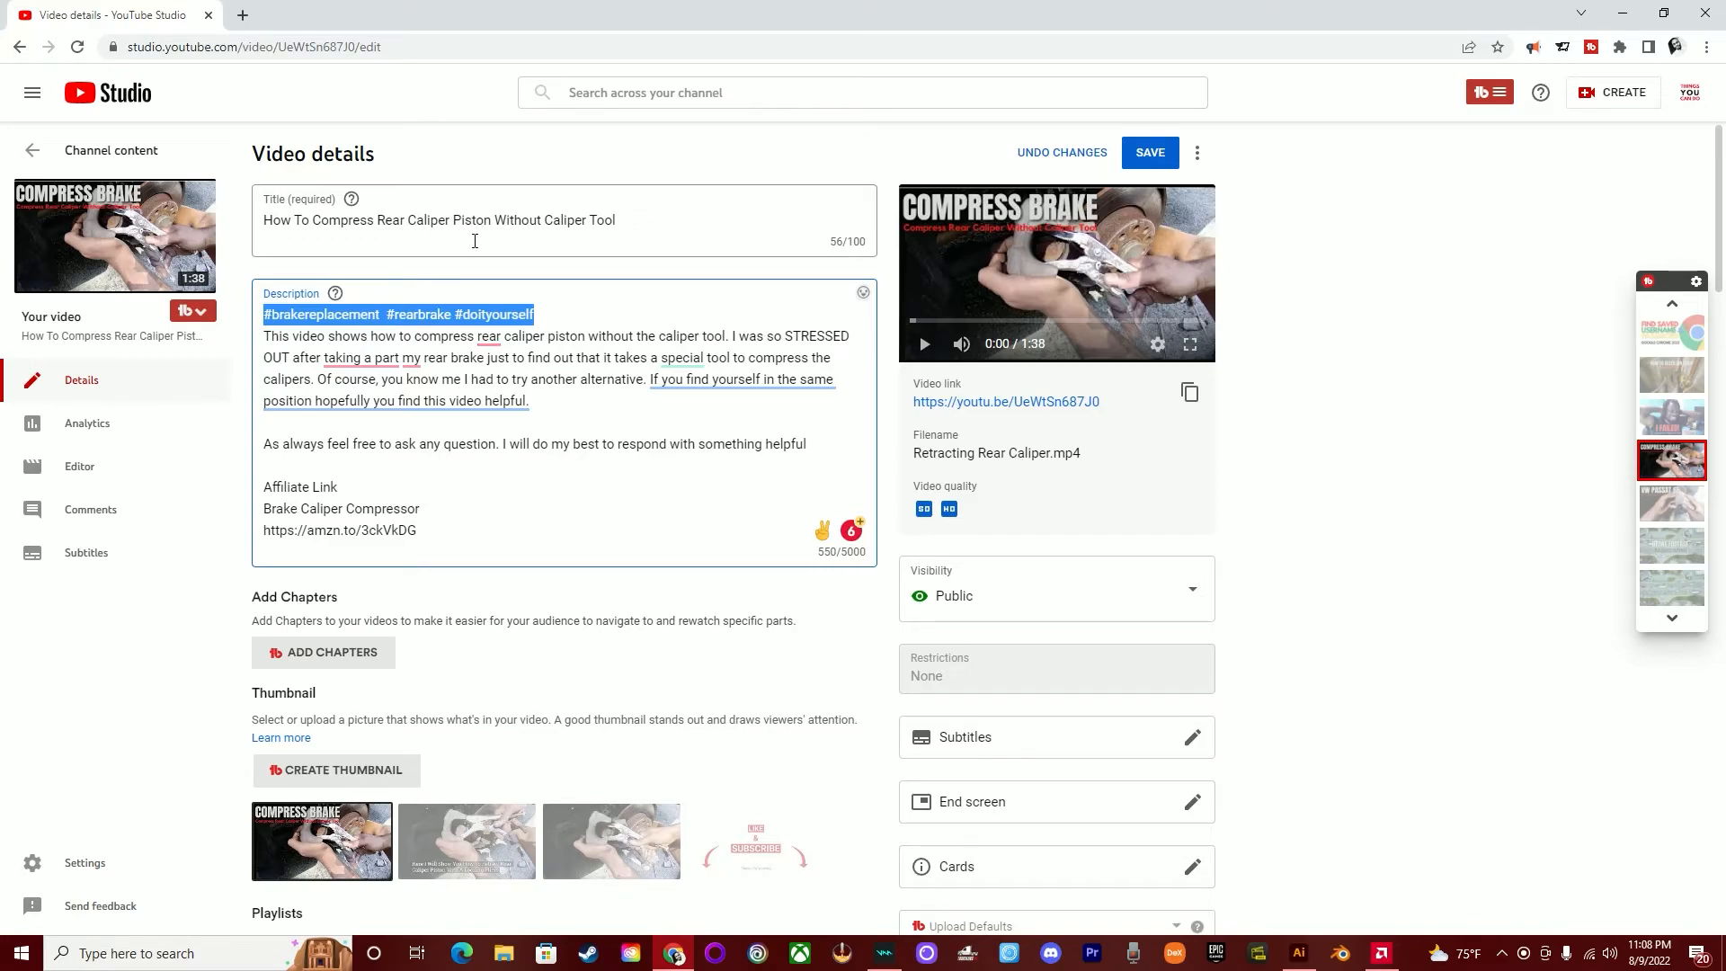
{"action": "left_click_drag", "start_coordinate": [617, 222], "coordinate": [321, 333]}
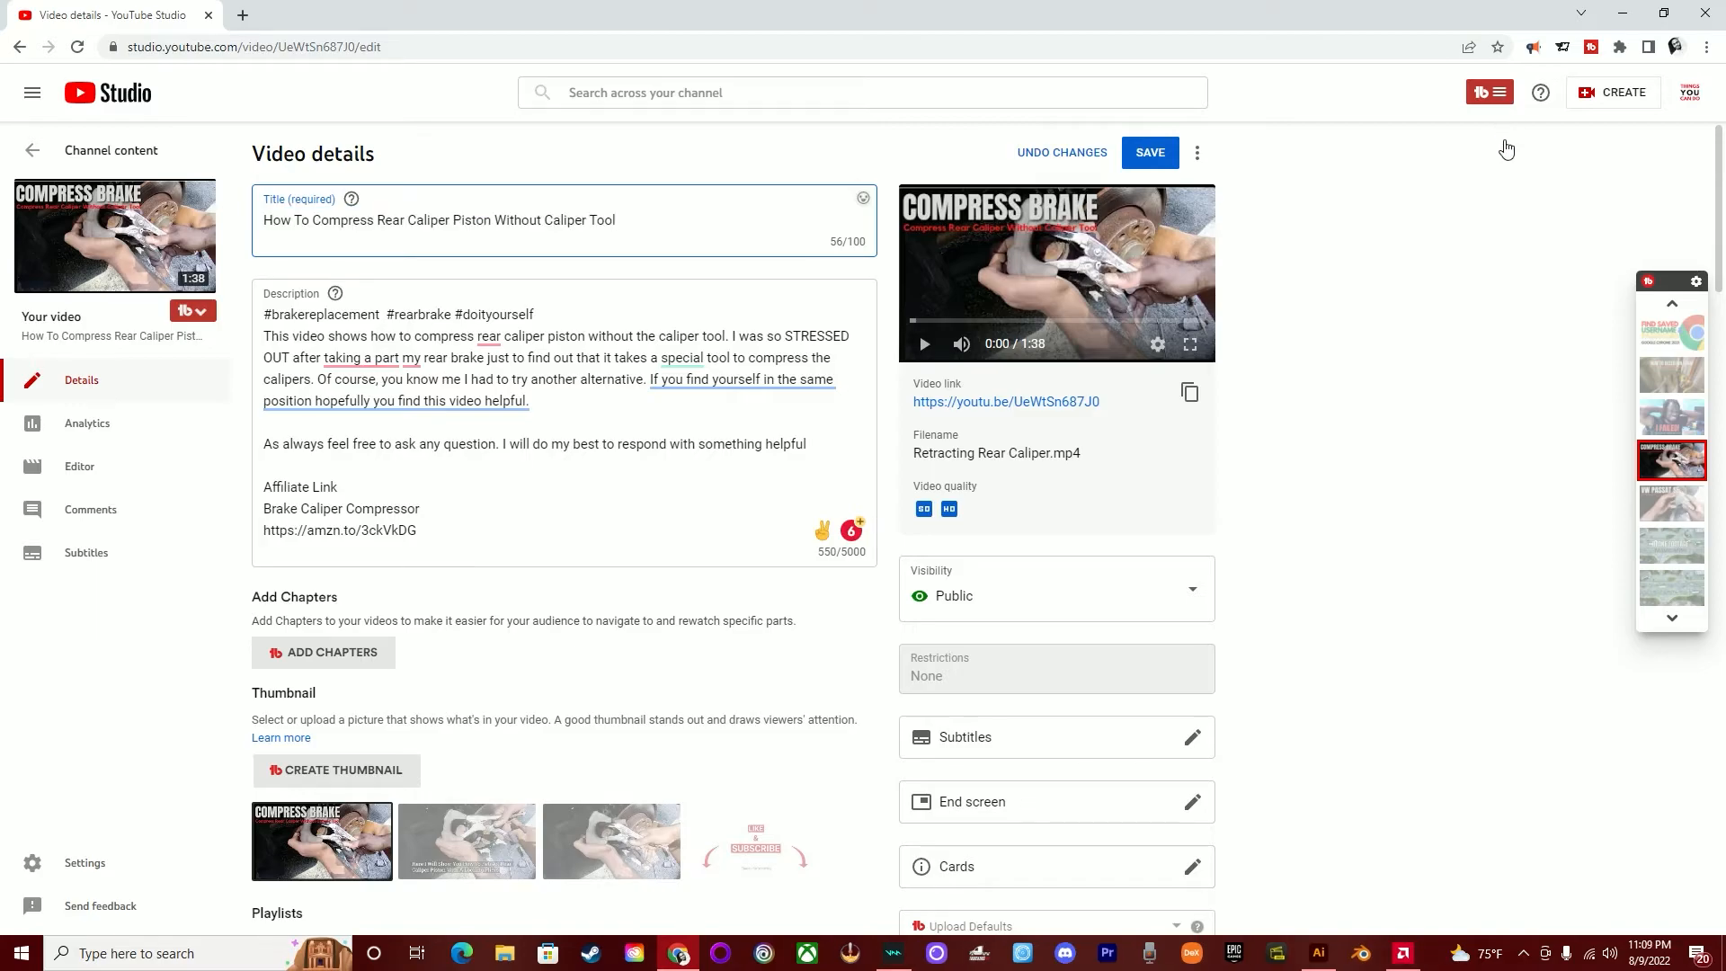
{"action": "left_click", "coordinate": [1491, 93]}
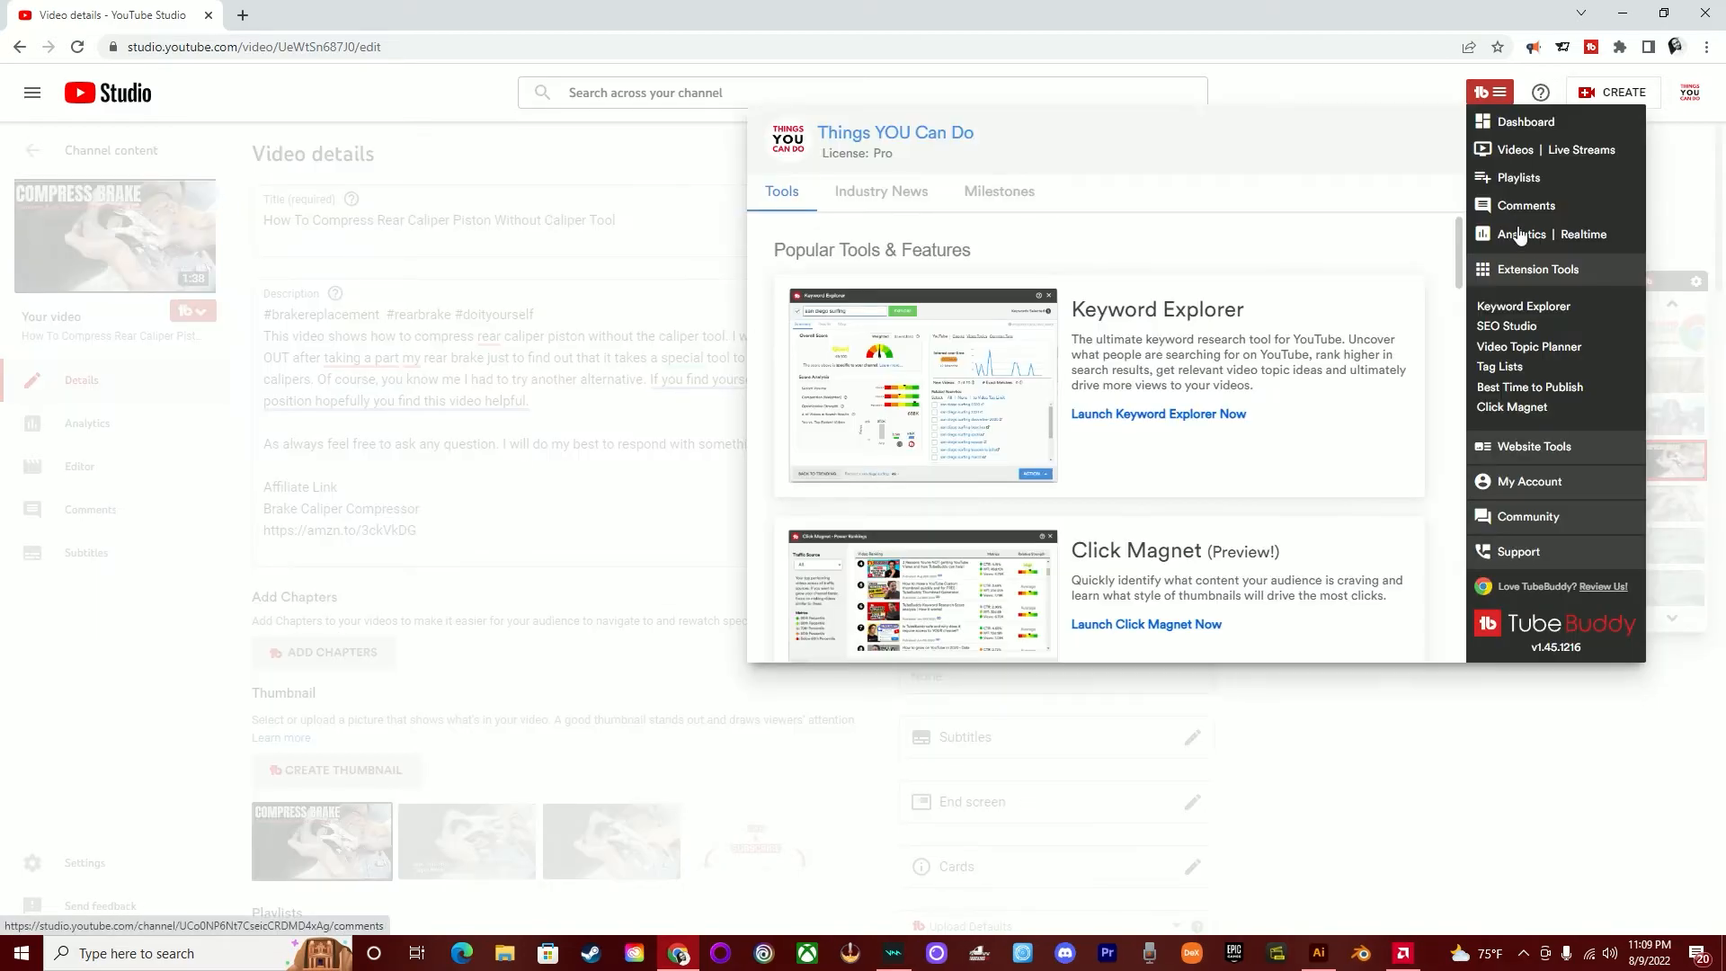
{"action": "left_click", "coordinate": [1508, 327]}
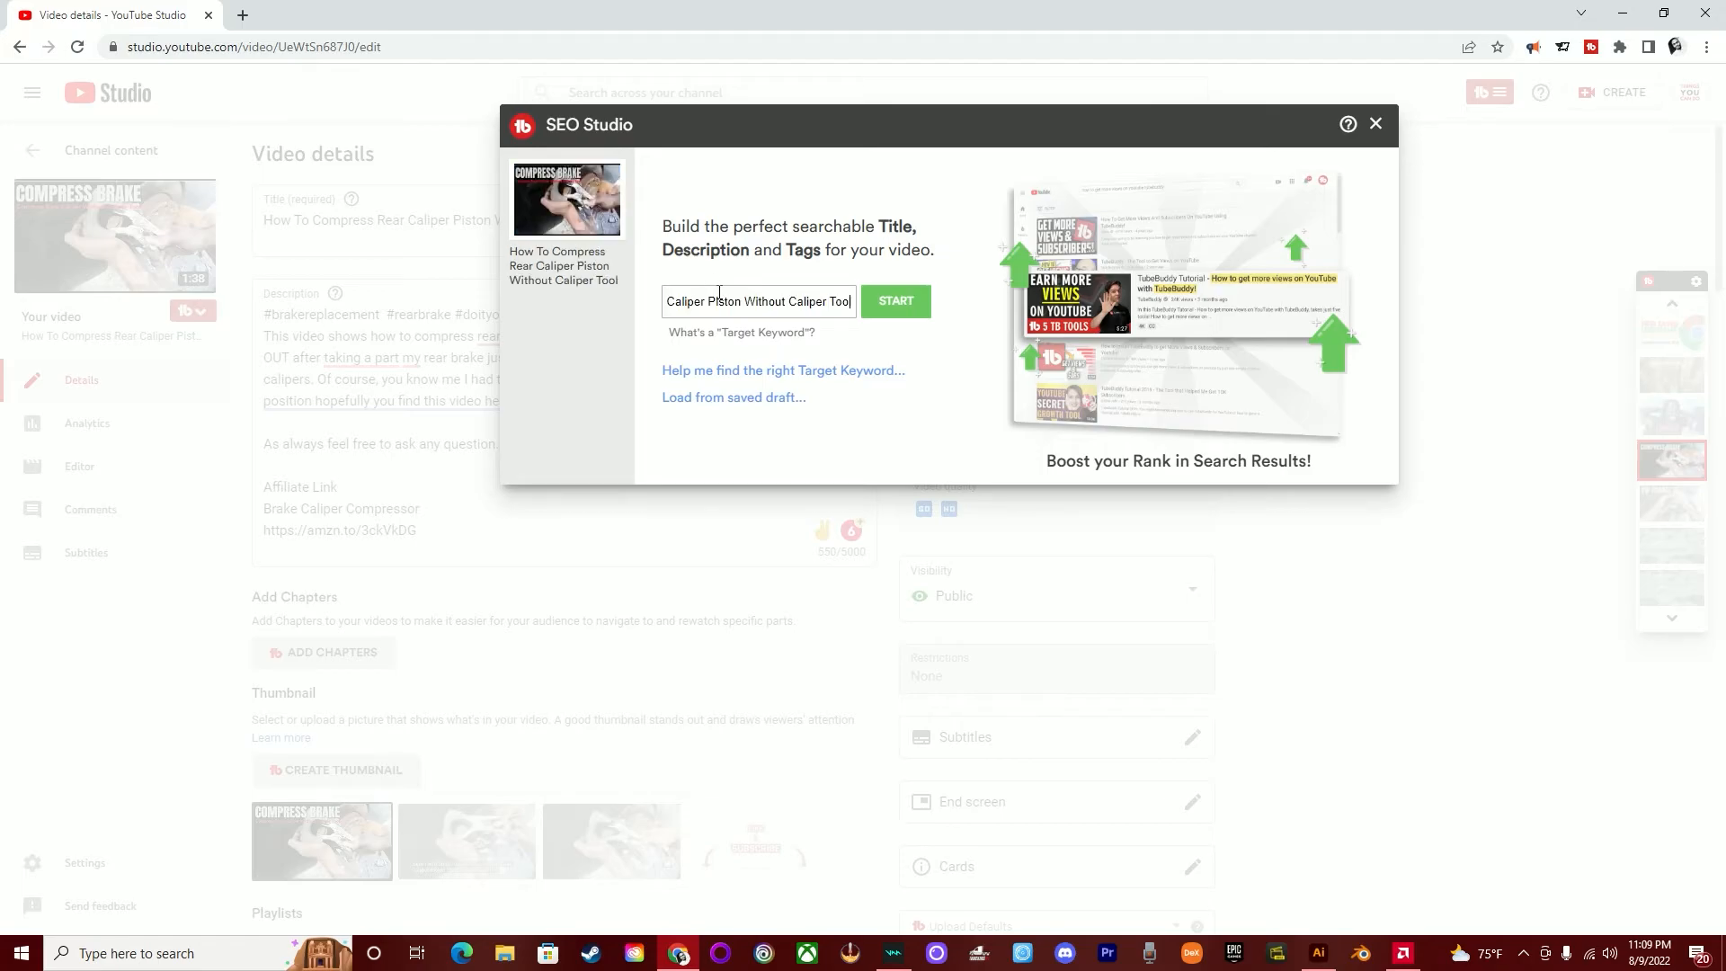
{"action": "left_click", "coordinate": [888, 302]}
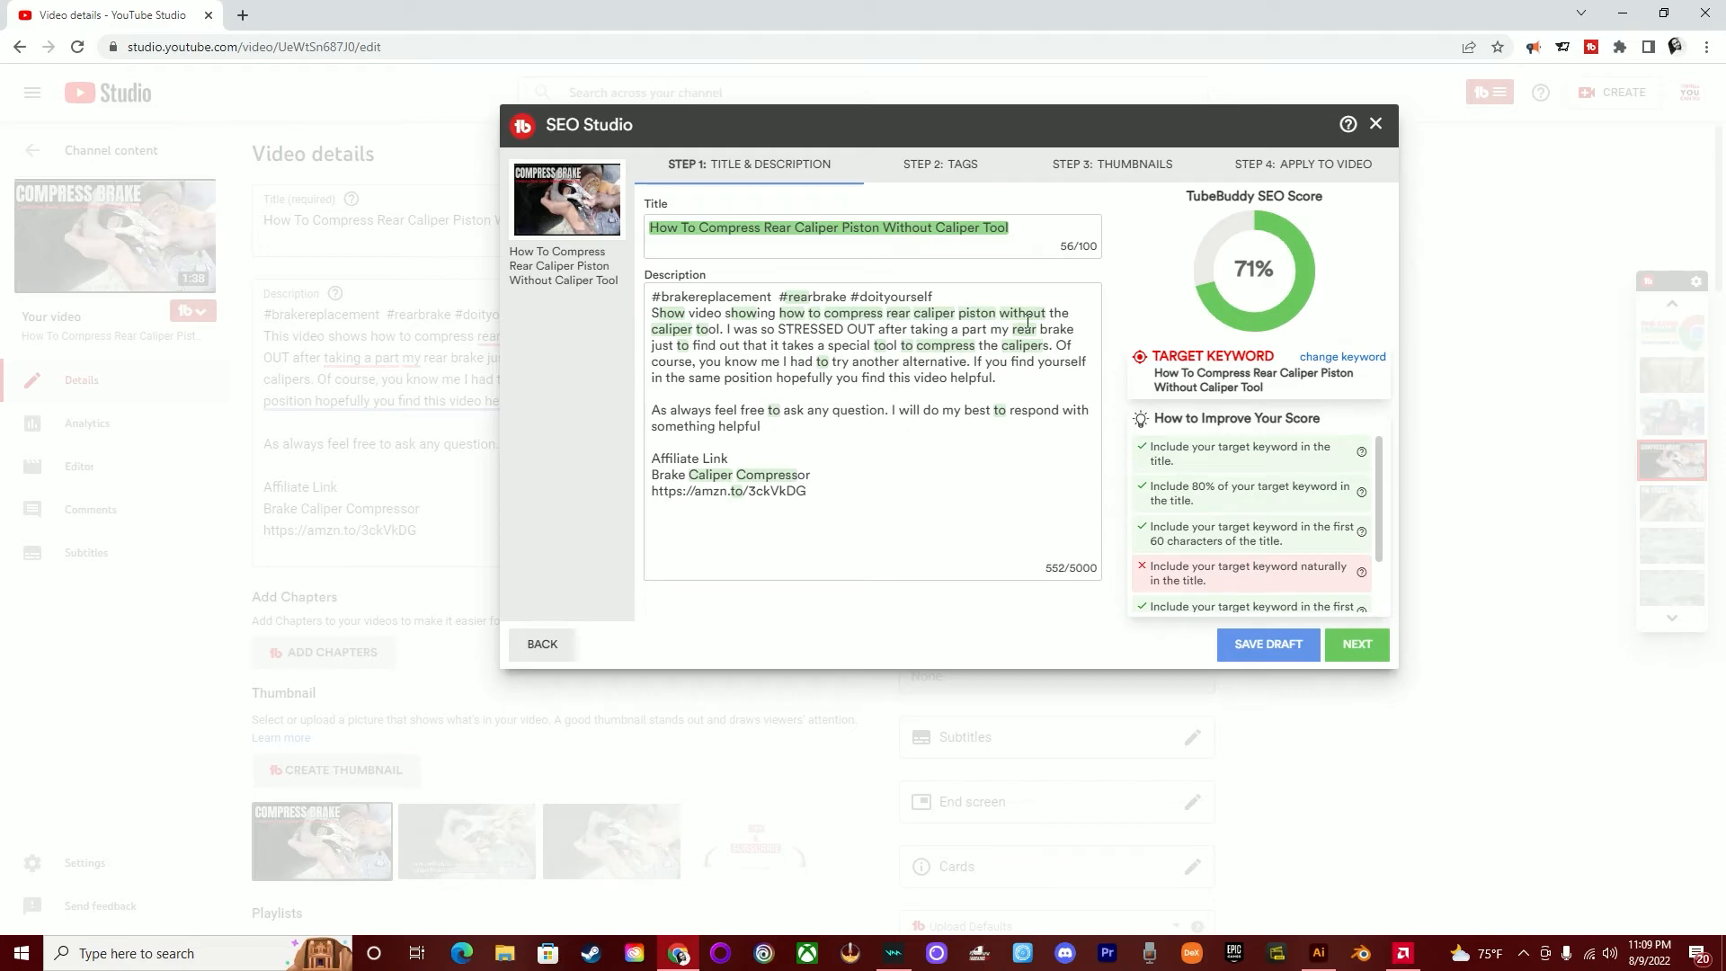
- Review SEO Studio's tags stage and the competing videos' thumbnails for the target keyword
{"action": "left_click", "coordinate": [1356, 643]}
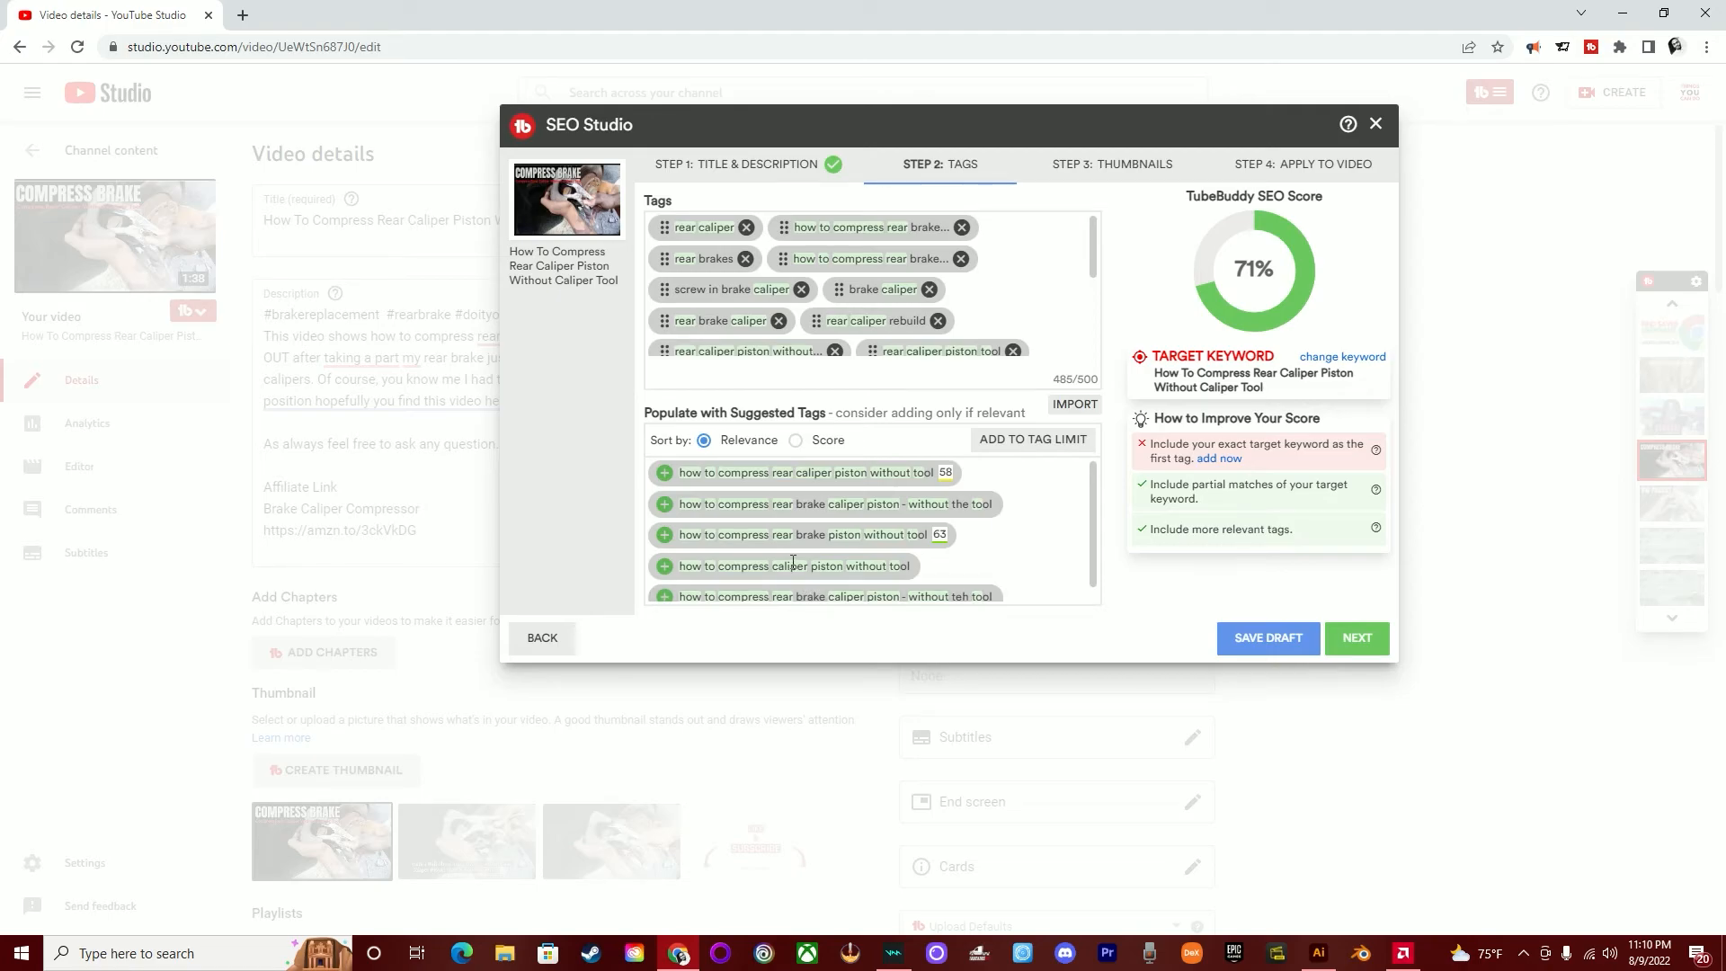
{"action": "left_click", "coordinate": [1336, 636]}
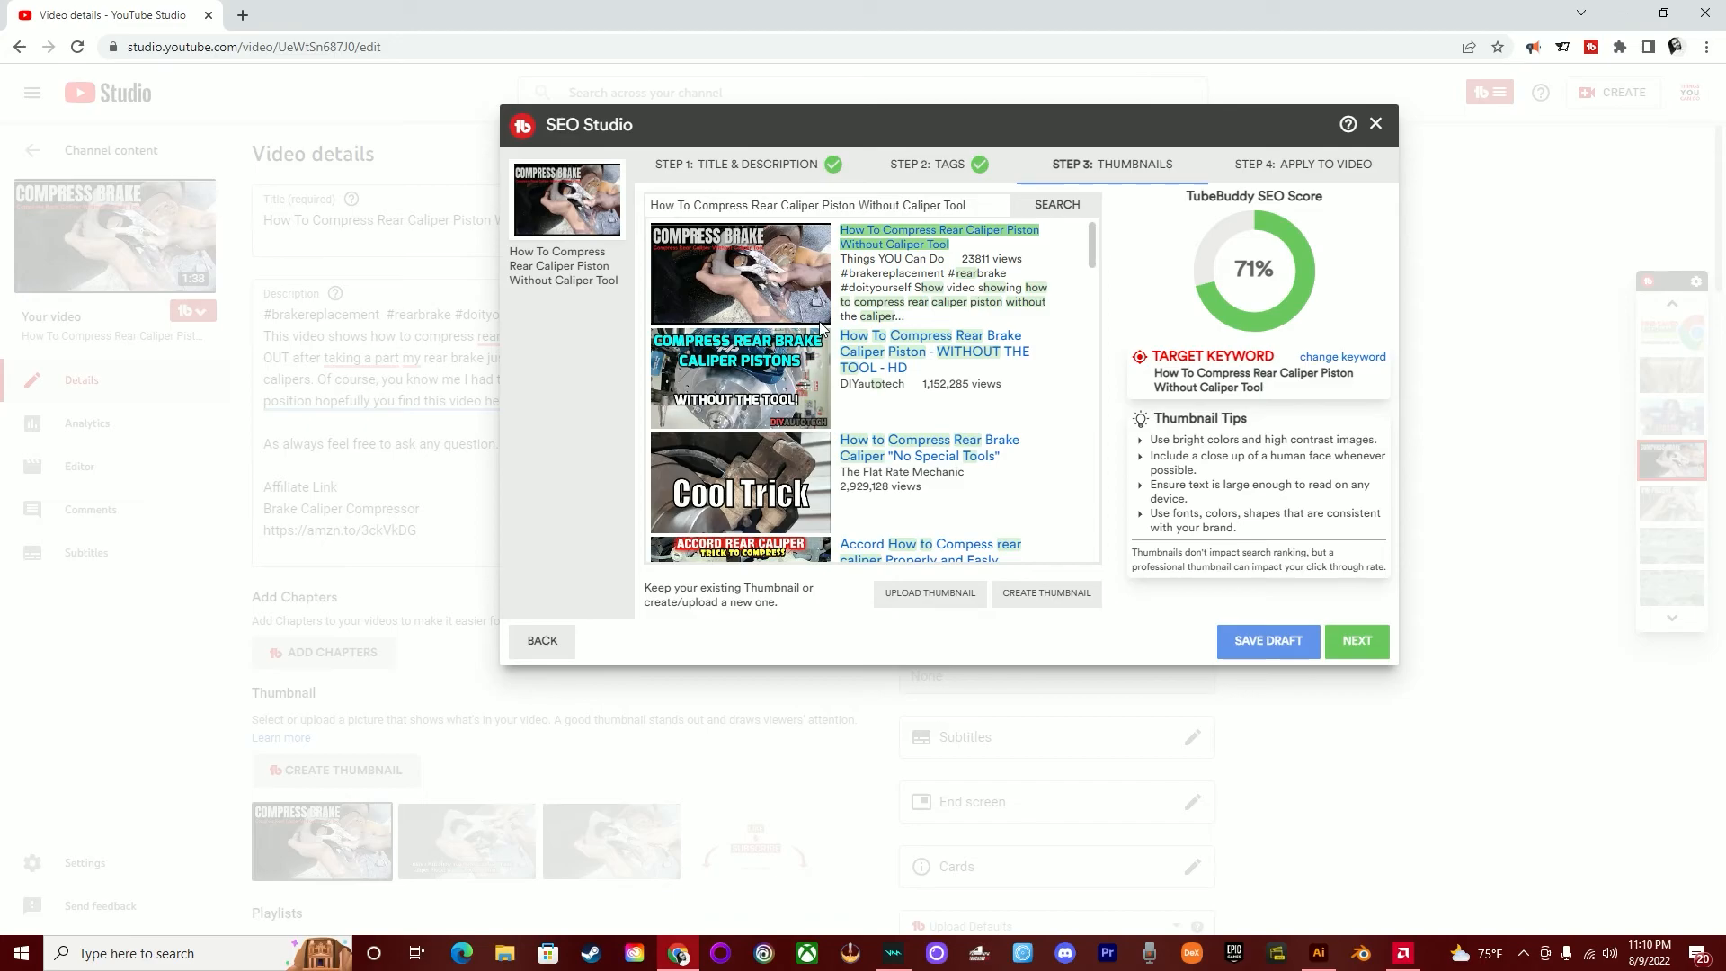
{"action": "scroll", "coordinate": [897, 376], "scroll_direction": "down", "scroll_amount": 2}
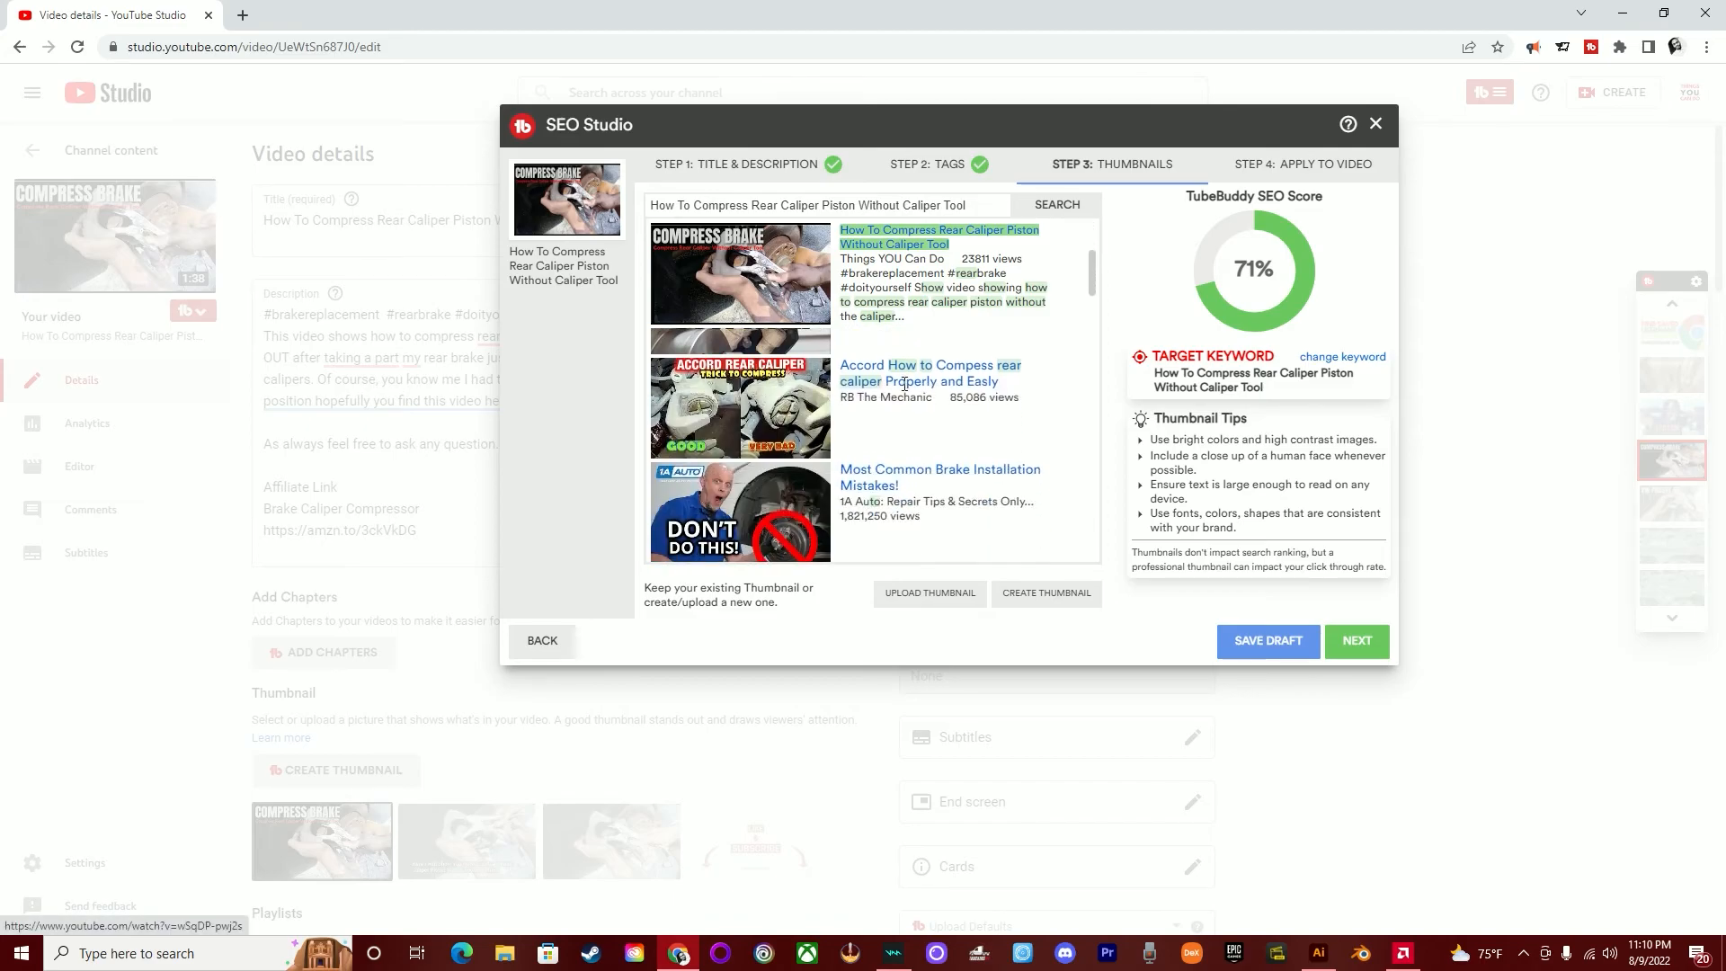
{"action": "scroll", "coordinate": [904, 388], "scroll_direction": "down", "scroll_amount": 1}
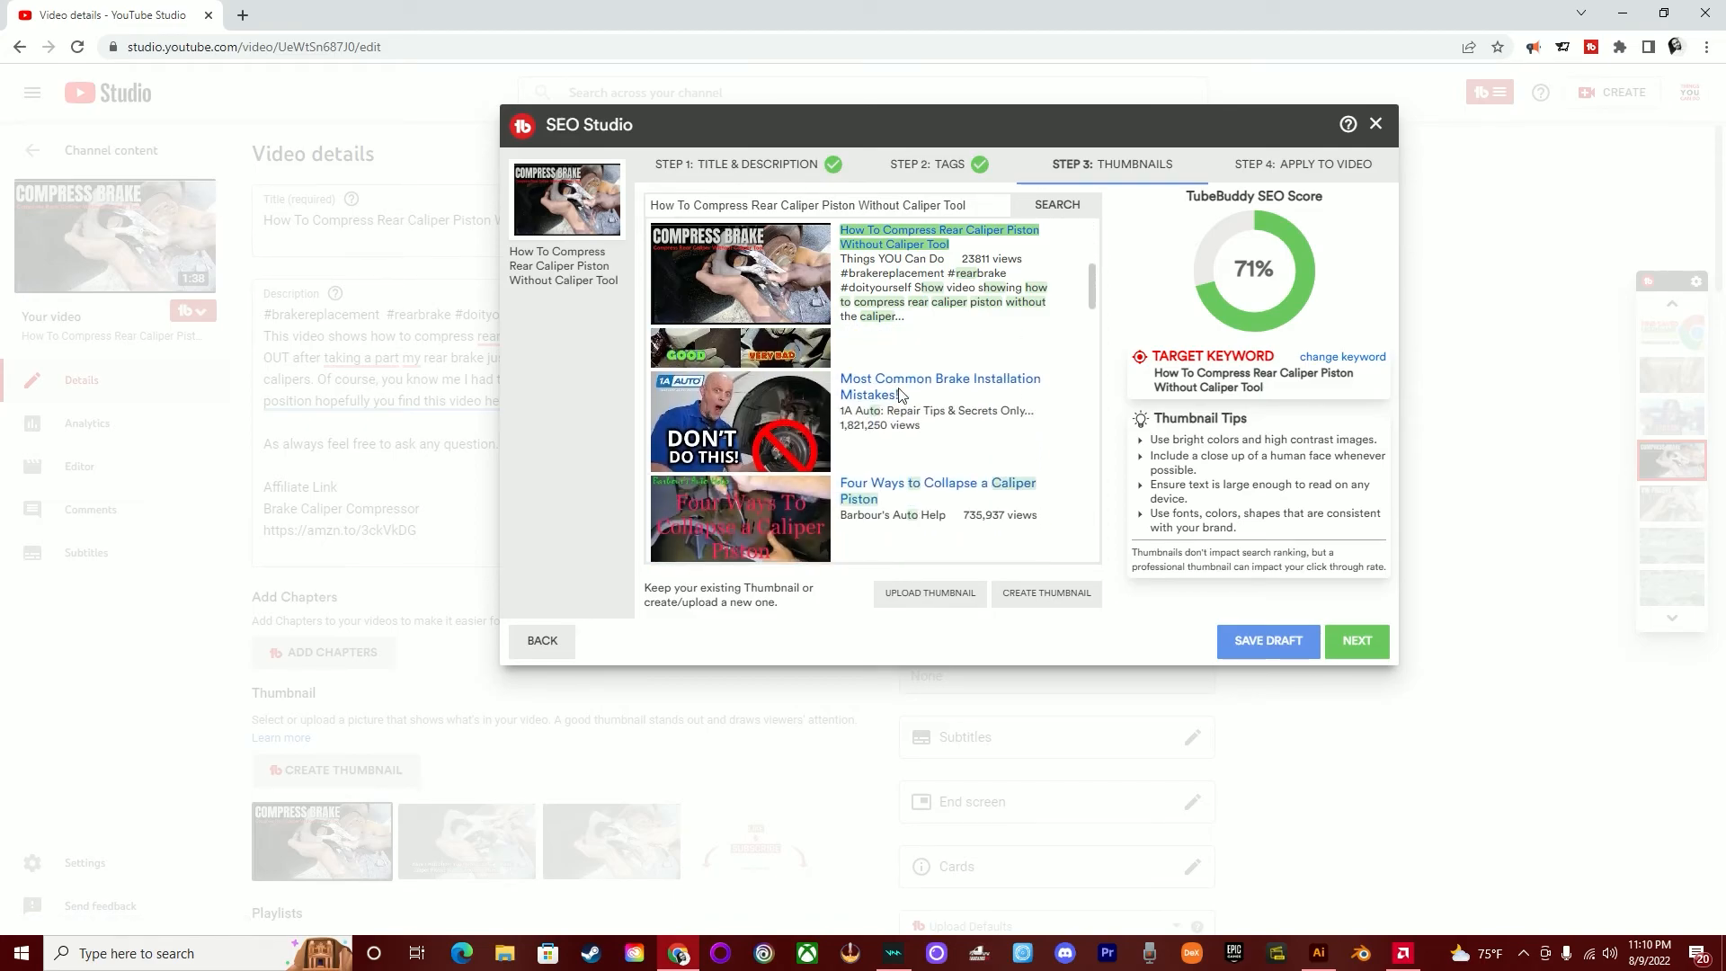
{"action": "scroll", "coordinate": [893, 395], "scroll_direction": "down", "scroll_amount": 1}
{"action": "scroll", "coordinate": [893, 403], "scroll_direction": "down", "scroll_amount": 1}
{"action": "scroll", "coordinate": [989, 503], "scroll_direction": "up", "scroll_amount": 5}
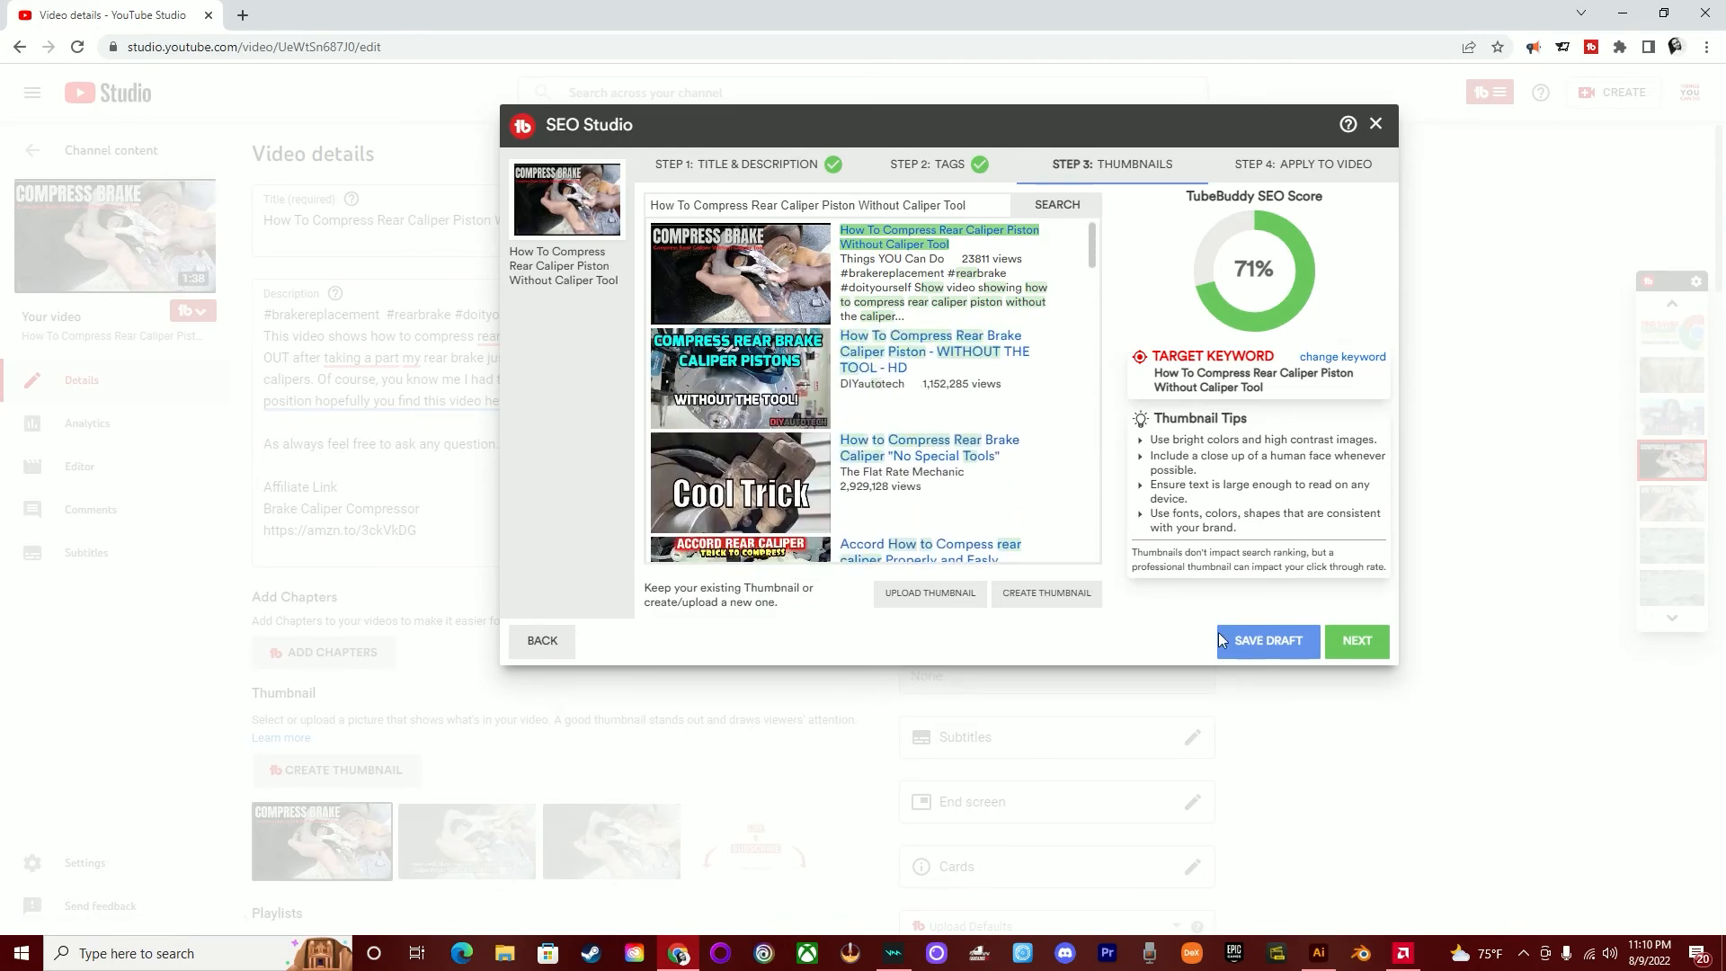
- Advance to SEO Studio's Apply to Video stage and close it without saving the optimization
{"action": "left_click", "coordinate": [1353, 640]}
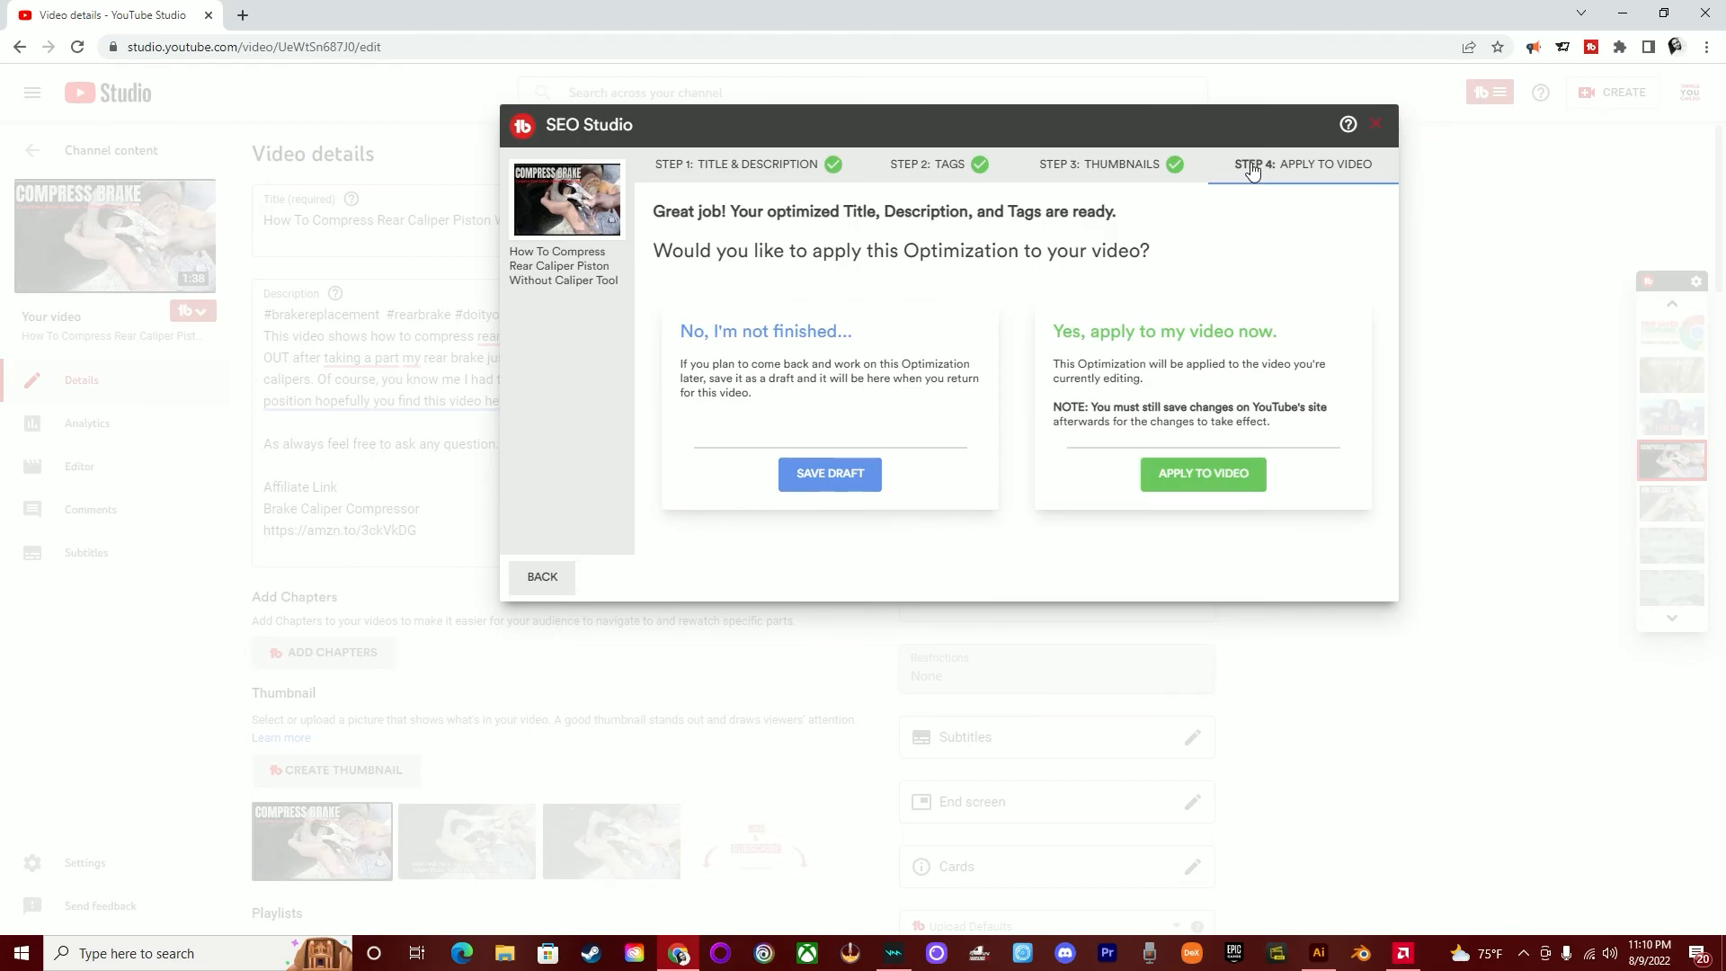
{"action": "left_click", "coordinate": [1372, 124]}
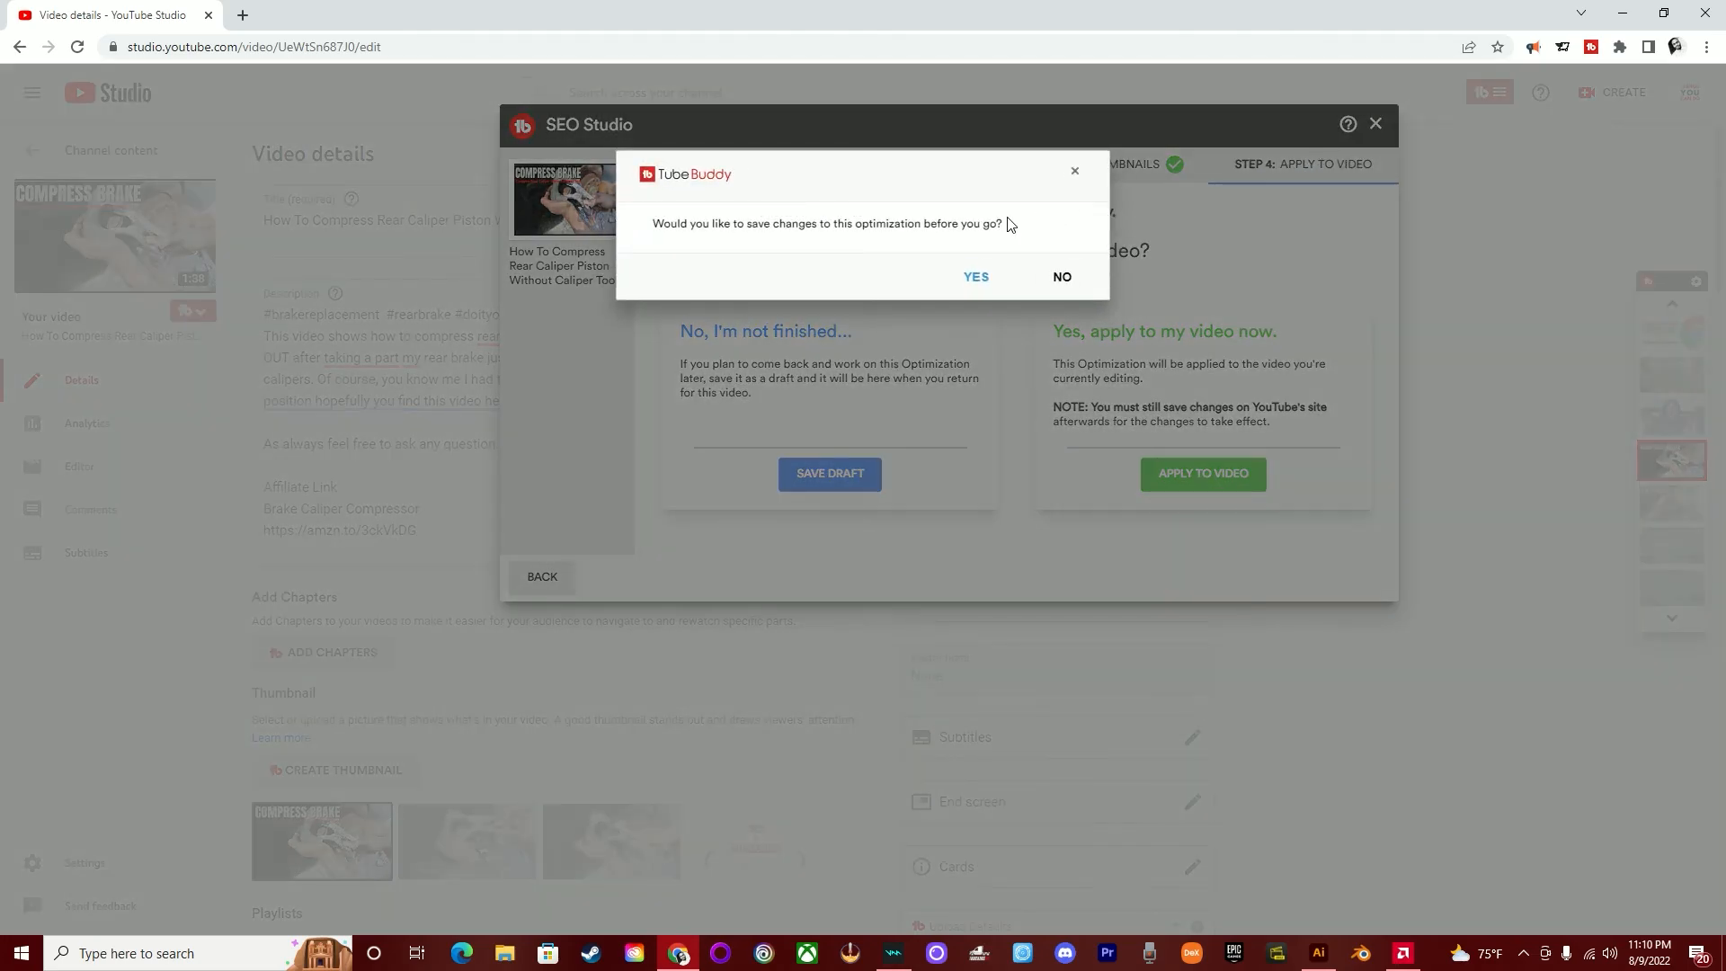
{"action": "left_click", "coordinate": [1062, 278]}
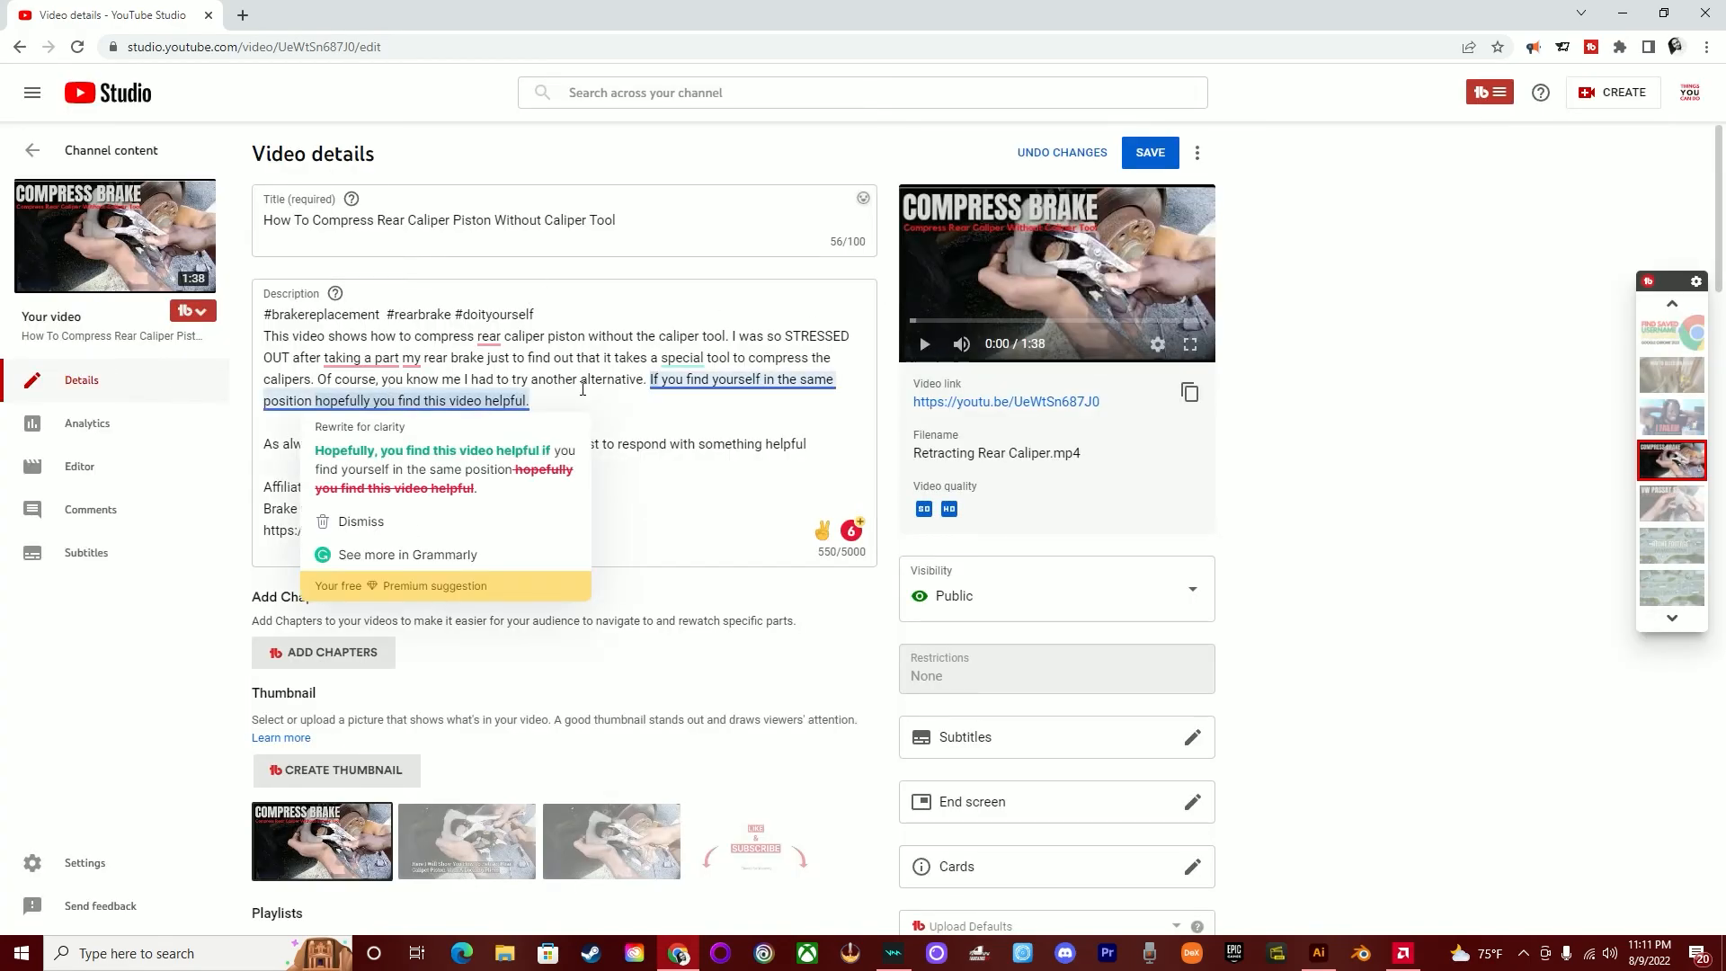
- Examine the video's existing tags and TubeBuddy's recommended tags sorted by relevance
{"action": "scroll", "coordinate": [564, 486], "scroll_direction": "down", "scroll_amount": 12}
{"action": "scroll", "coordinate": [567, 464], "scroll_direction": "down", "scroll_amount": 4}
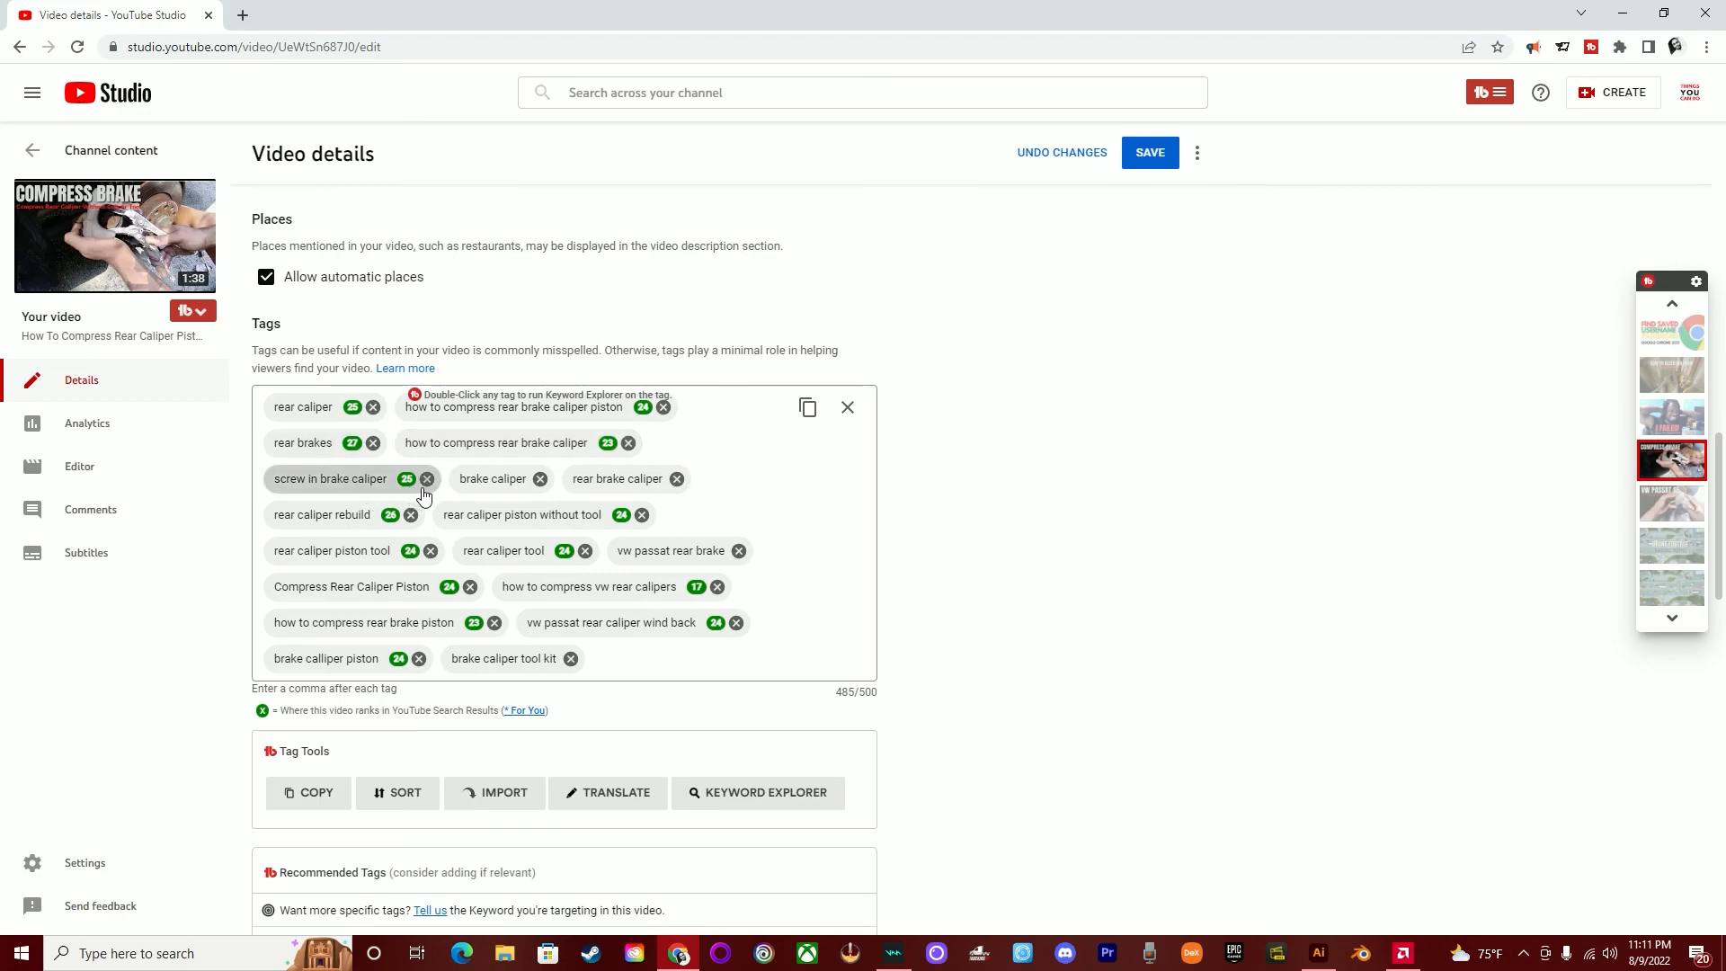
{"action": "scroll", "coordinate": [450, 468], "scroll_direction": "down", "scroll_amount": 6}
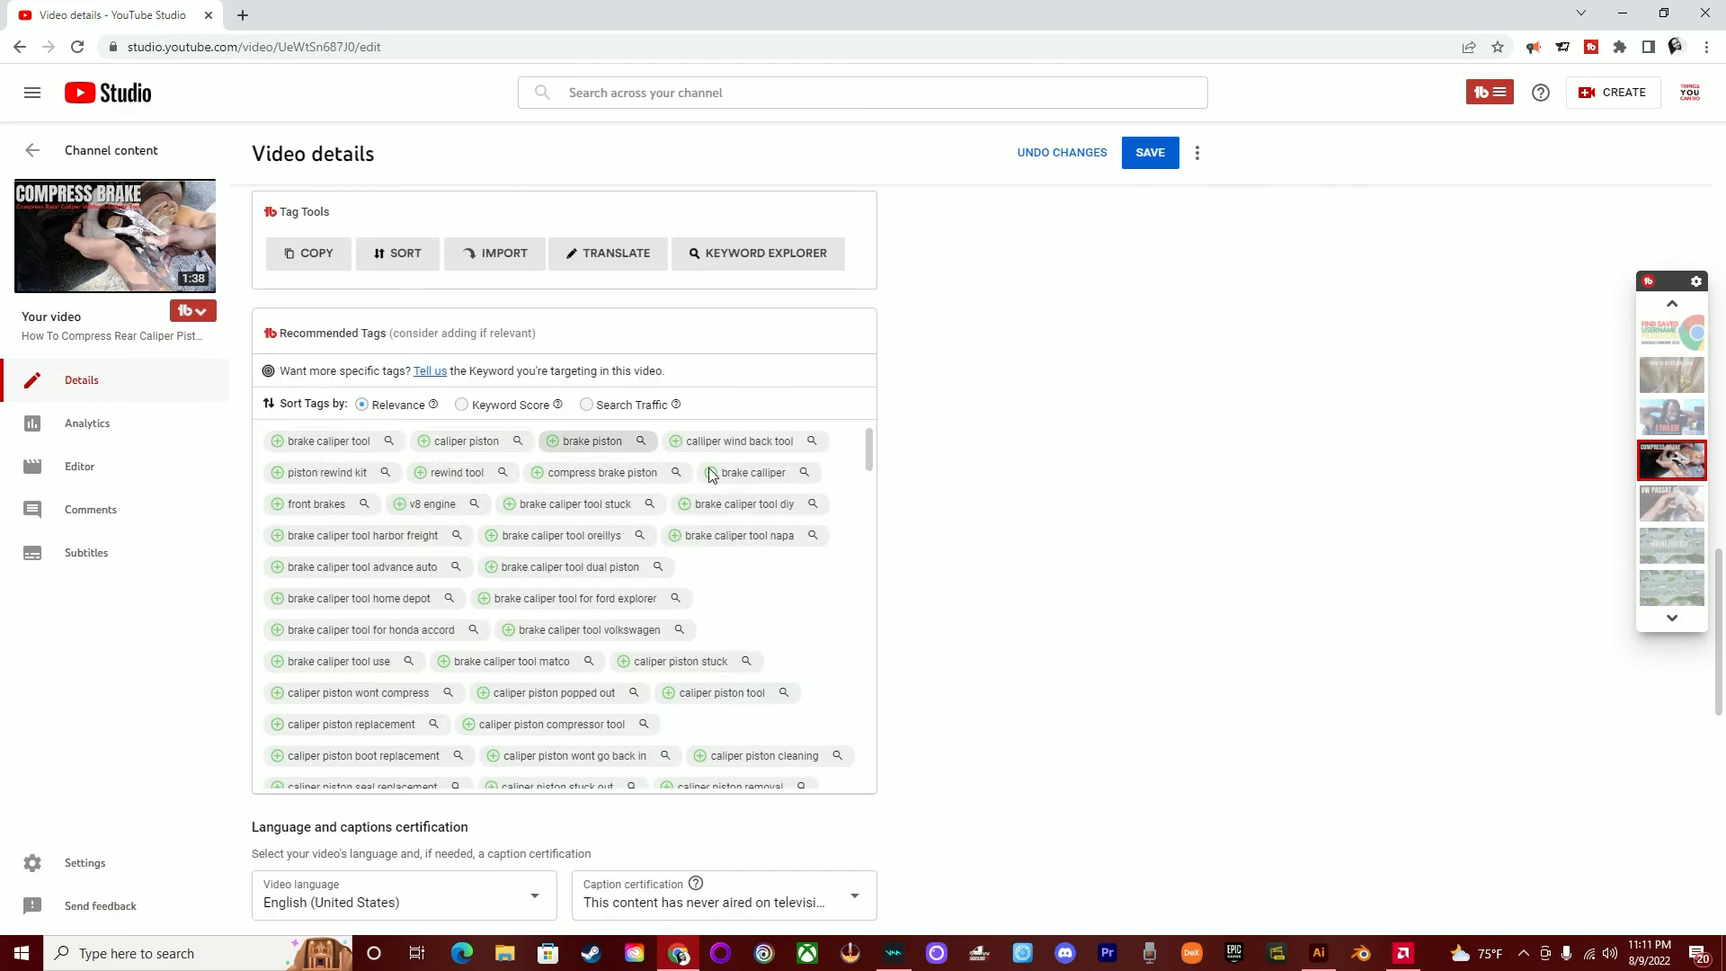
{"action": "scroll", "coordinate": [786, 570], "scroll_direction": "down", "scroll_amount": 4}
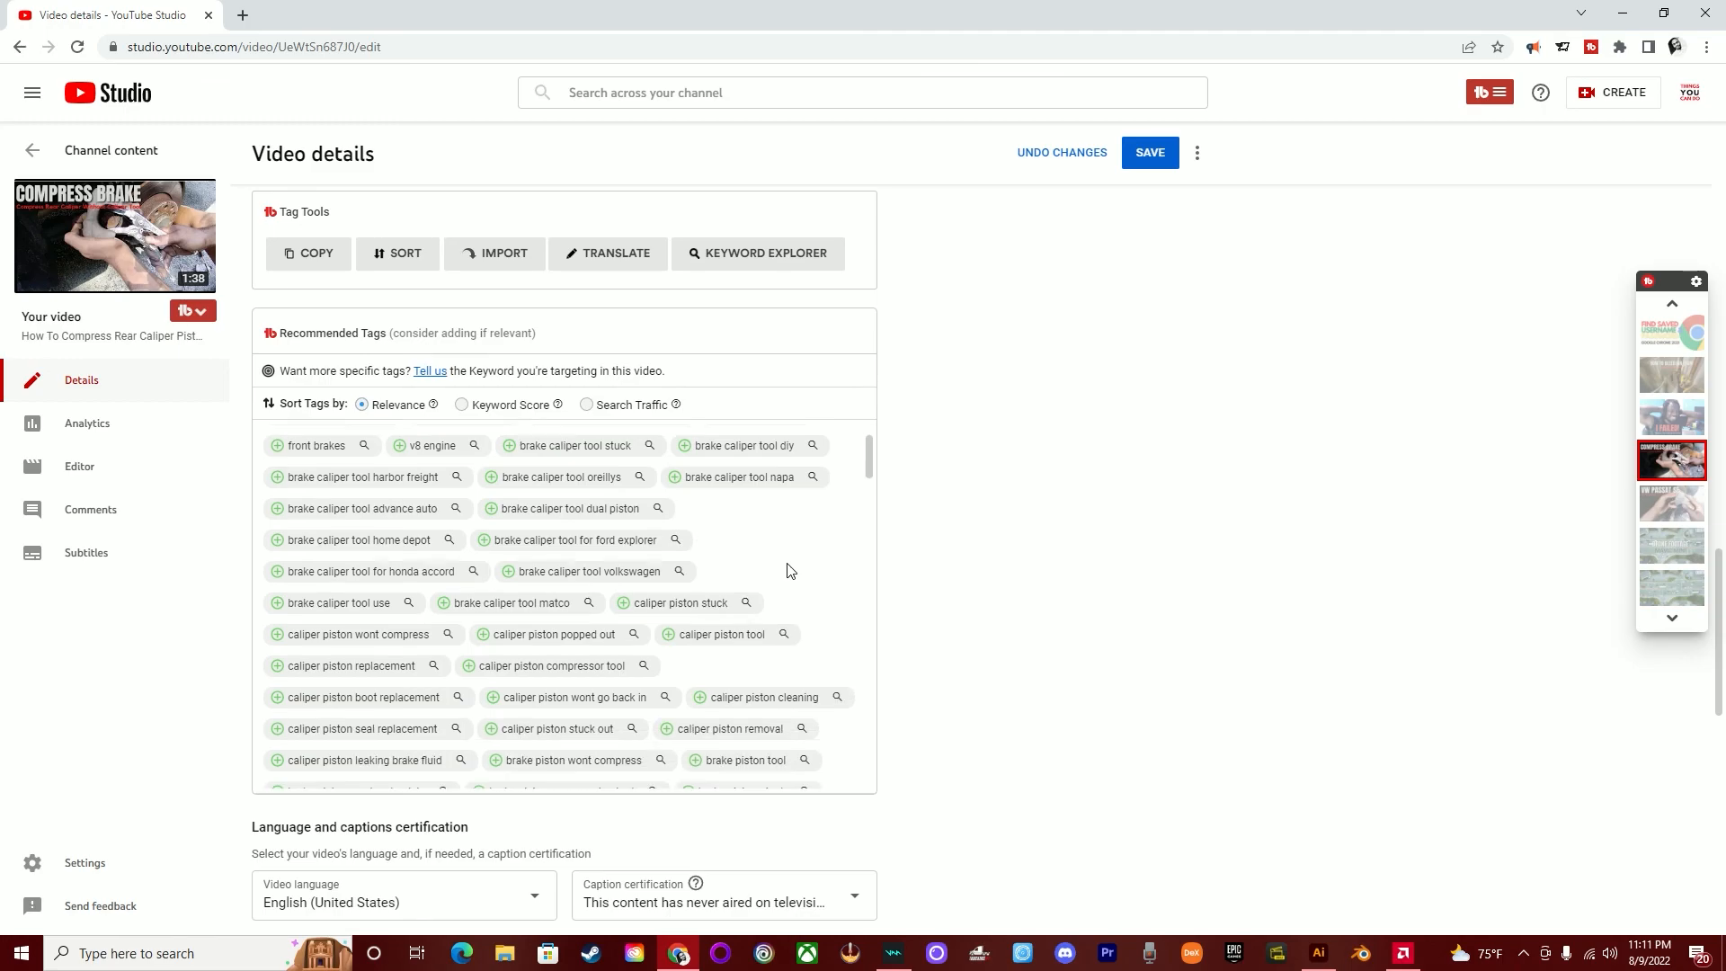
{"action": "scroll", "coordinate": [782, 548], "scroll_direction": "up", "scroll_amount": 4}
{"action": "left_click", "coordinate": [739, 503]}
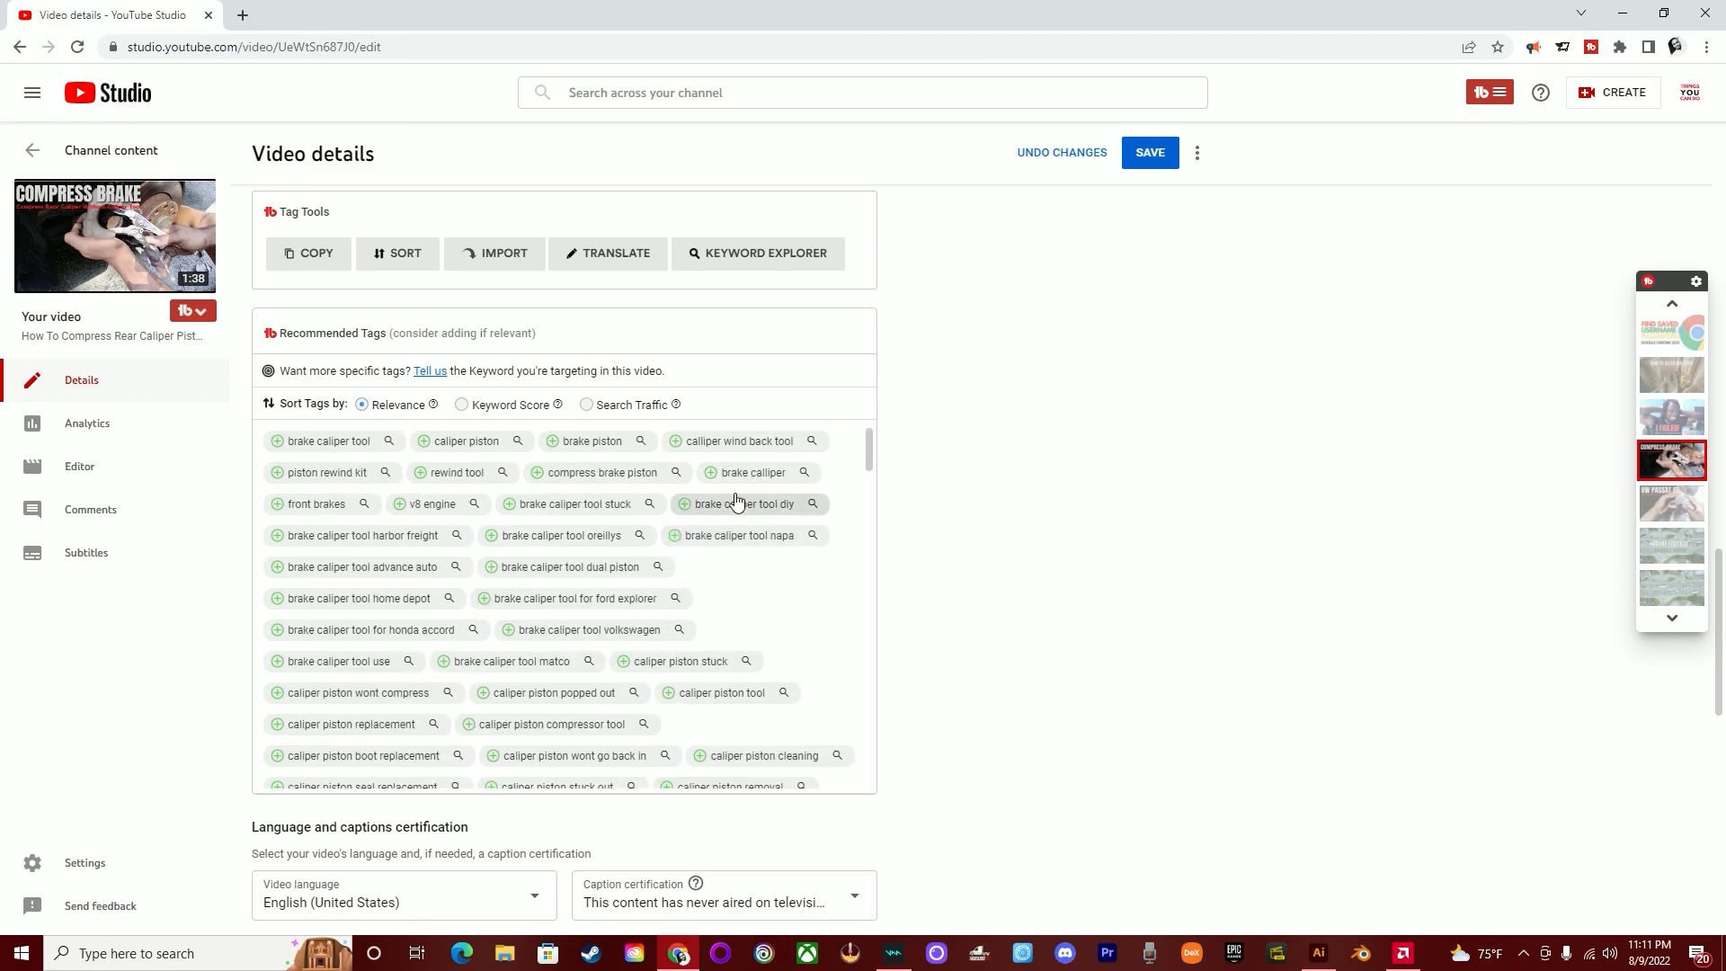